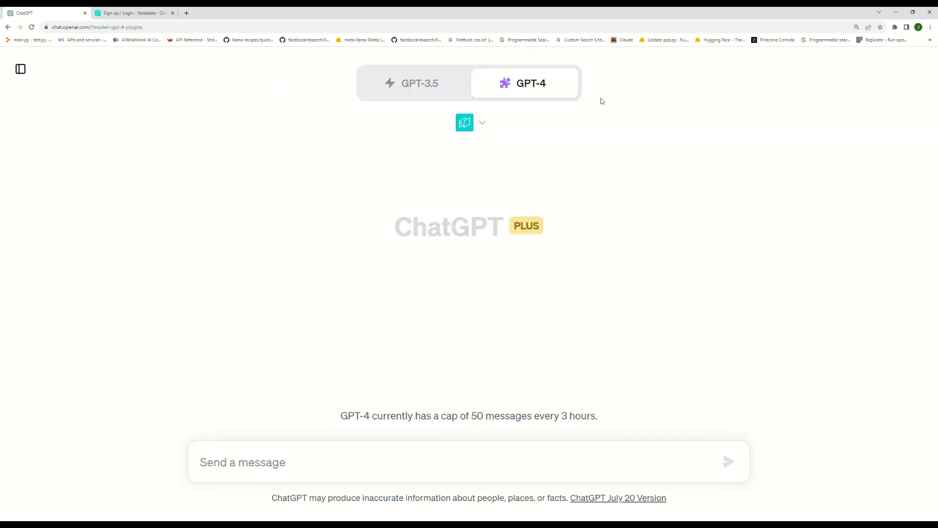
# Confirm GPT-4 Plugins is selected and Noteable is the enabled plugin.
pyautogui.moveTo(576, 93)
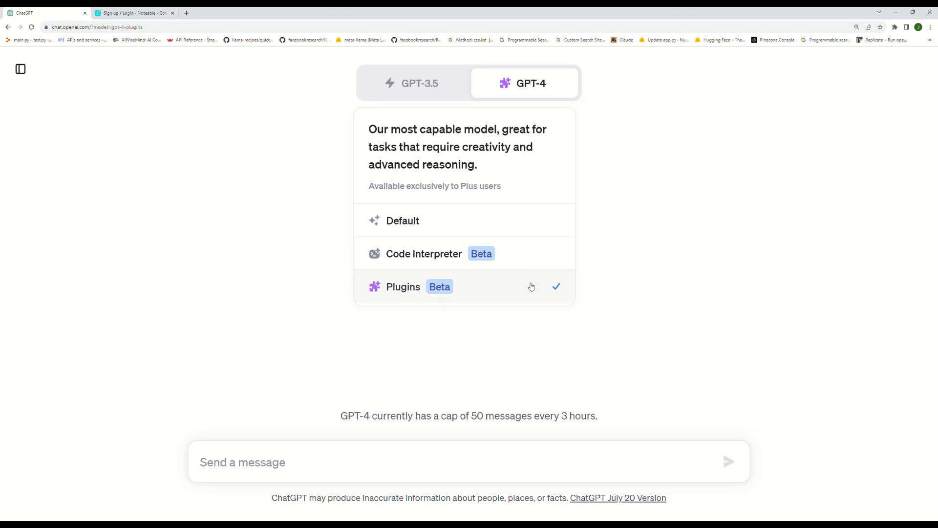
pyautogui.click(488, 126)
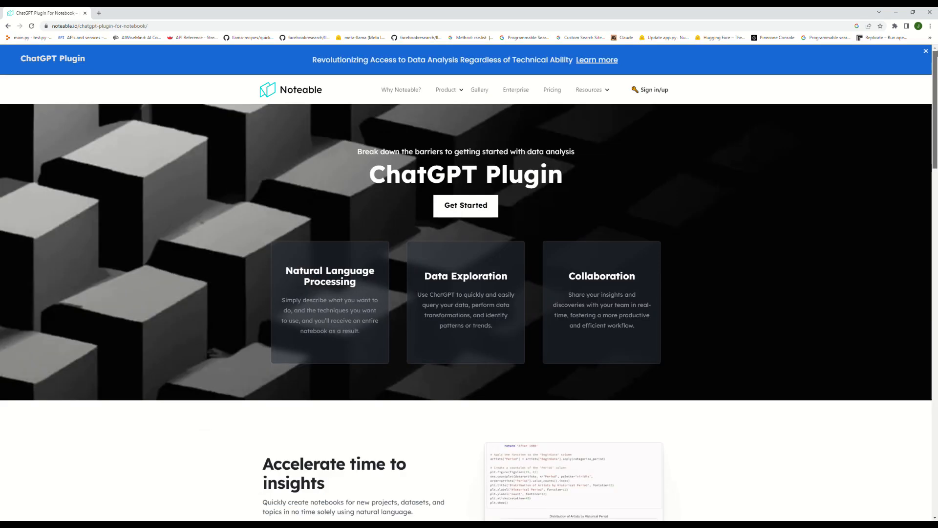
# Sign in to Noteable with Google to reach the personal space's project list.
pyautogui.moveTo(935, 52); pyautogui.dragTo(935, 115)
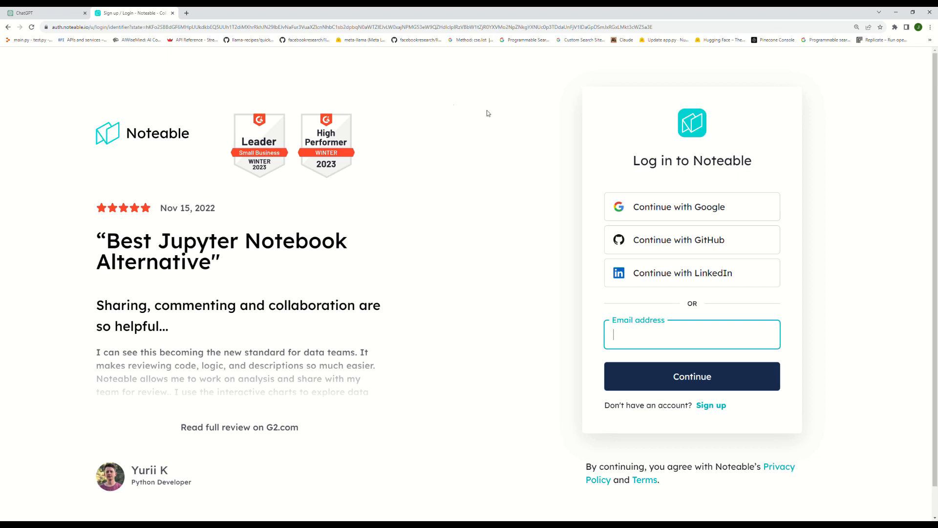
pyautogui.click(692, 214)
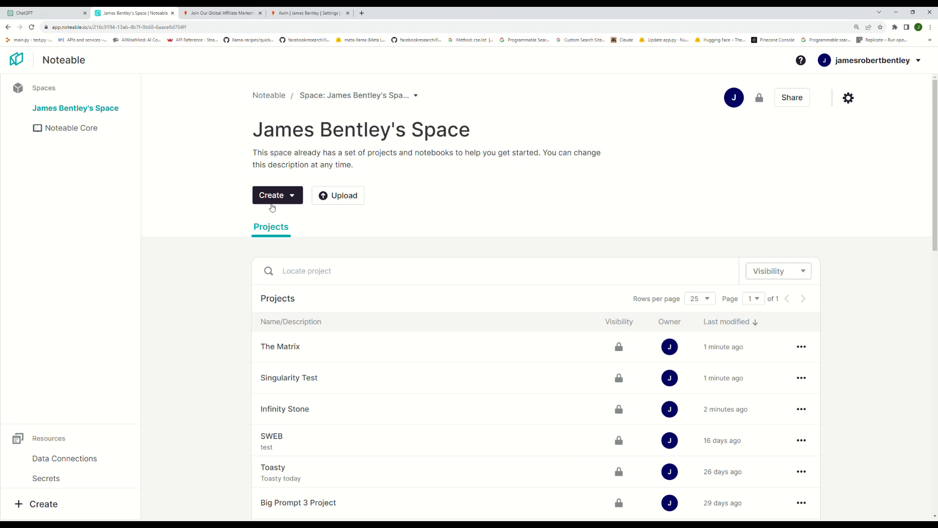
# Create a new Noteable project named Awin_API_Project.
pyautogui.click(273, 200)
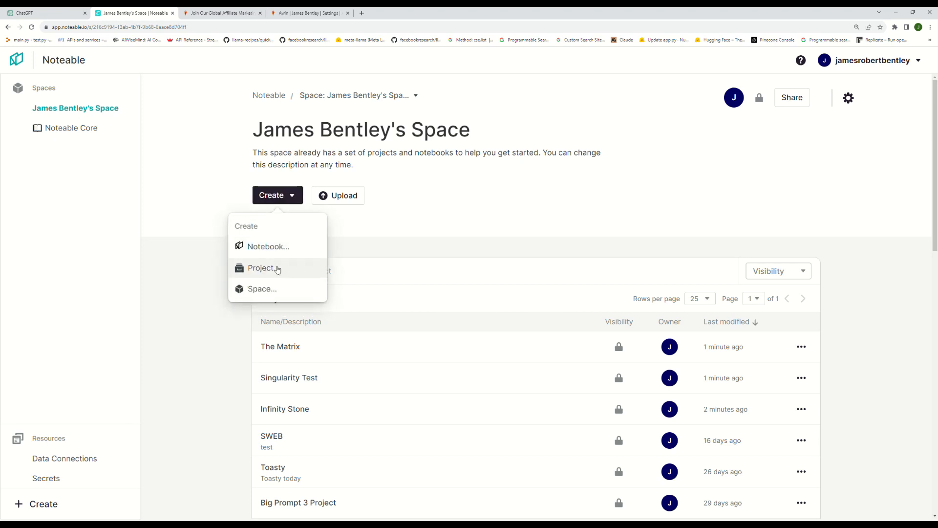
pyautogui.click(277, 270)
pyautogui.write('Awin_API_Project')
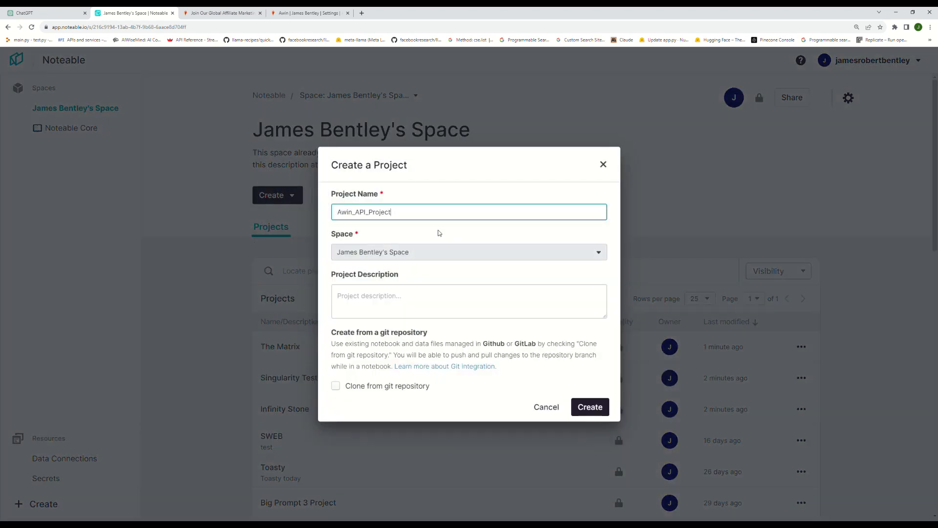
pyautogui.press('Tab')
pyautogui.click(592, 407)
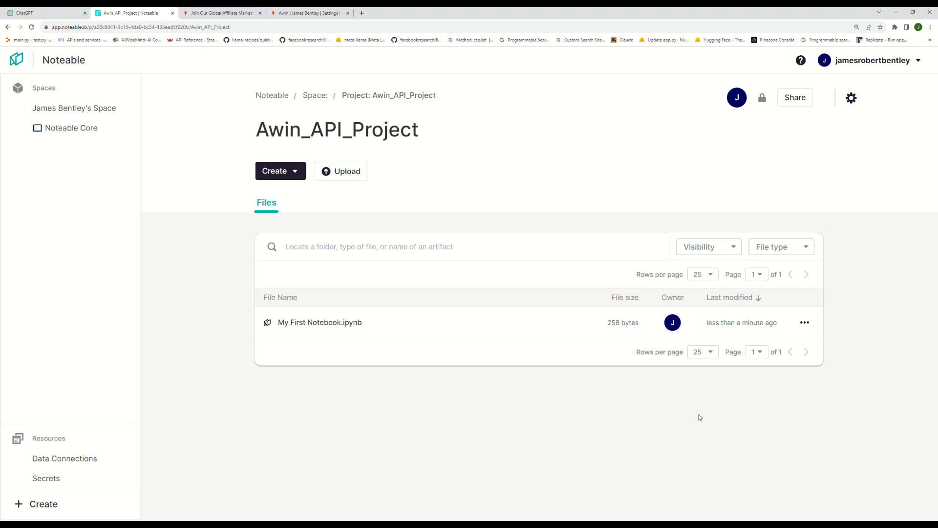
# Delete the default My First Notebook.ipynb from the project.
pyautogui.click(345, 324)
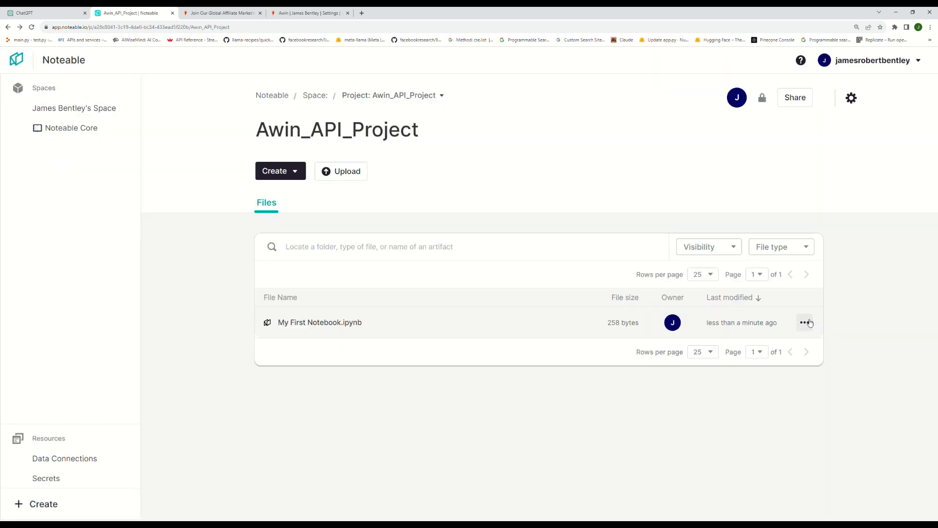
pyautogui.click(810, 323)
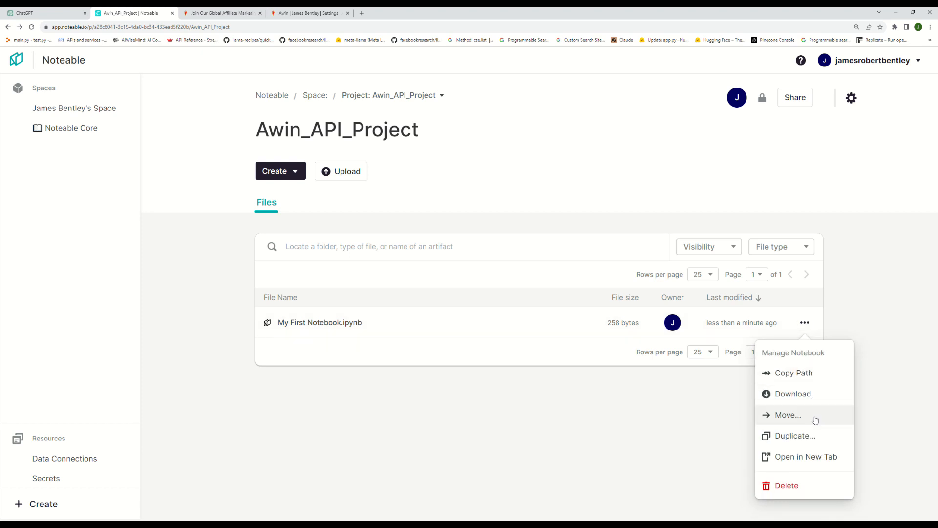
pyautogui.click(790, 484)
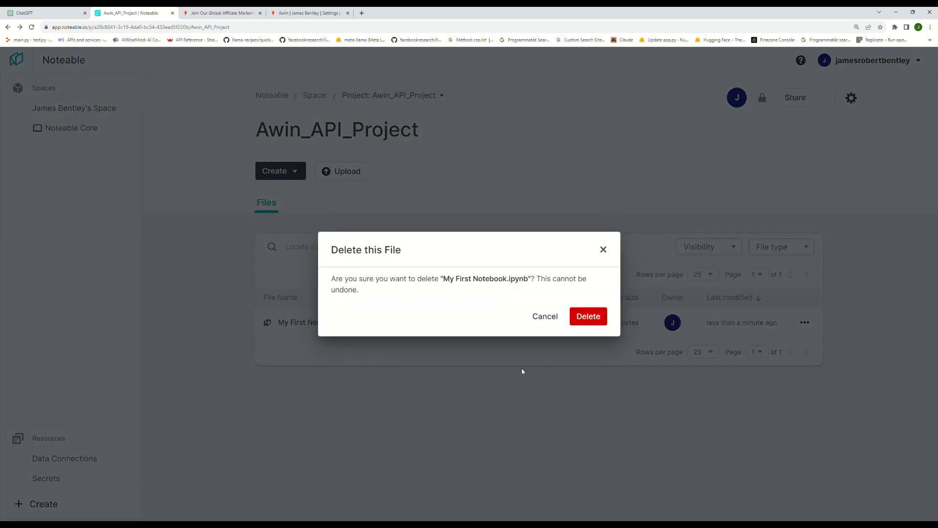
pyautogui.click(591, 319)
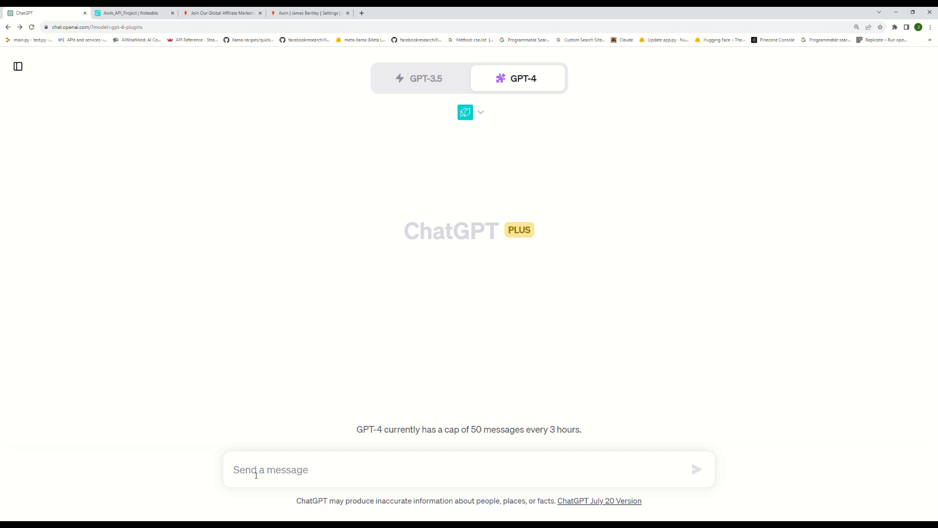
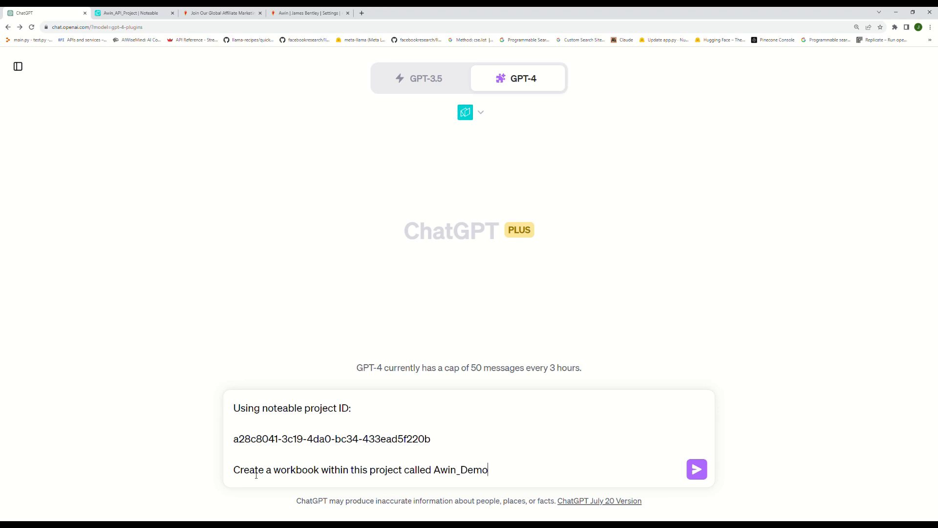
# Send the Awin_Demo workbook prompt after checking its project ID against the Noteable URL.
pyautogui.hotkey('alt', 'Tab')
pyautogui.moveTo(94, 26); pyautogui.dragTo(192, 30)
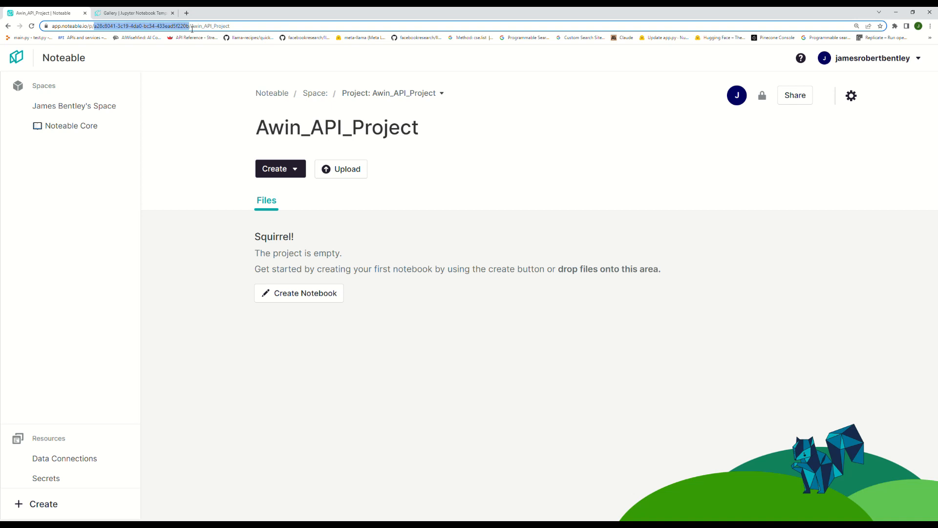
pyautogui.hotkey('alt', 'Tab')
pyautogui.moveTo(430, 438); pyautogui.dragTo(237, 445)
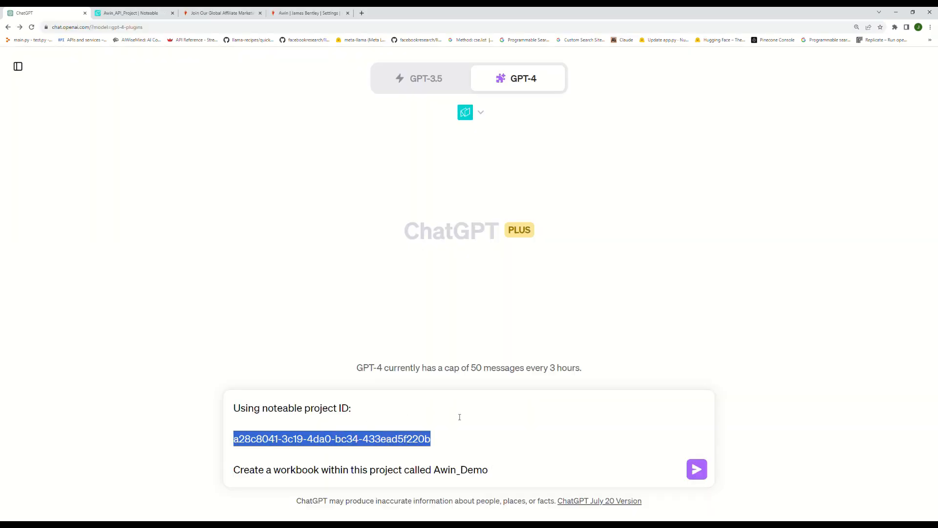
pyautogui.click(572, 429)
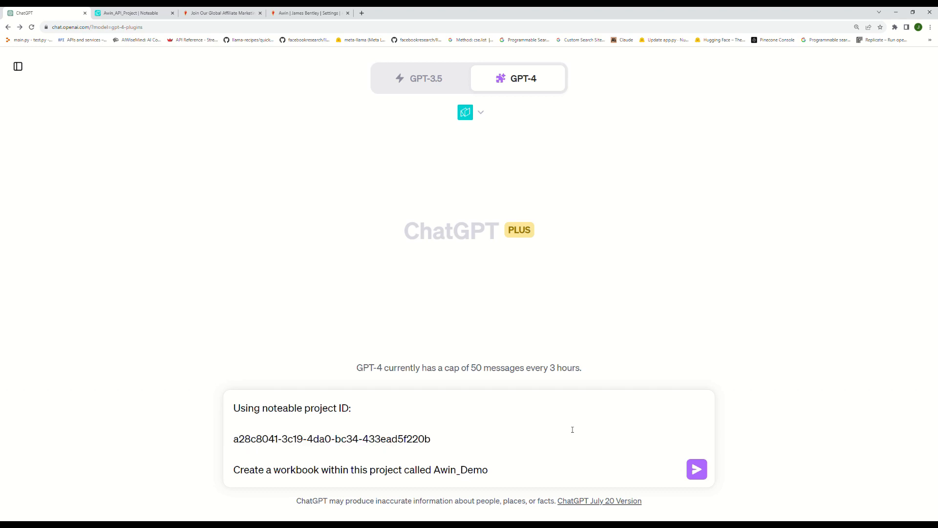
pyautogui.click(698, 470)
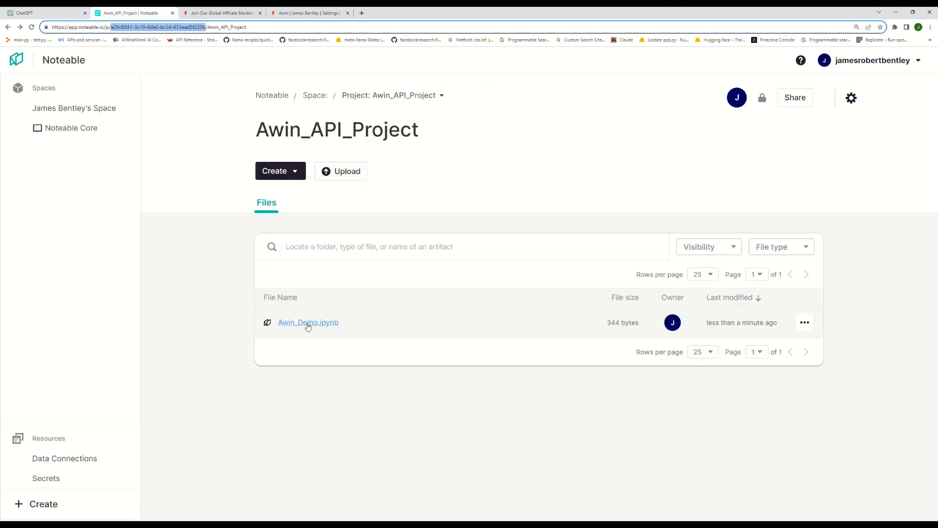
# Open Awin_Demo.ipynb from the Awin_API_Project file list.
pyautogui.click(308, 322)
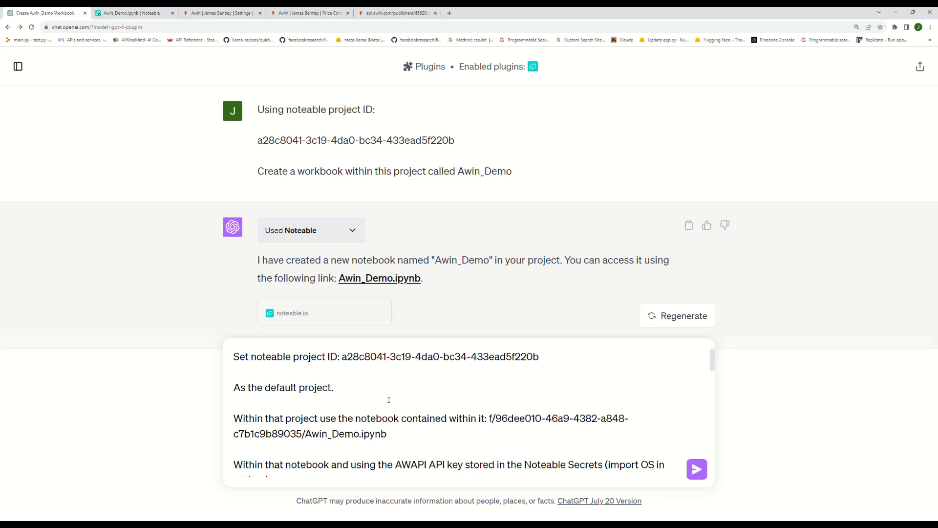
# Review the prompt's sentence about the AWAPI key in Noteable Secrets, then return to Awin_Demo.
pyautogui.scroll(-3, 389, 400)
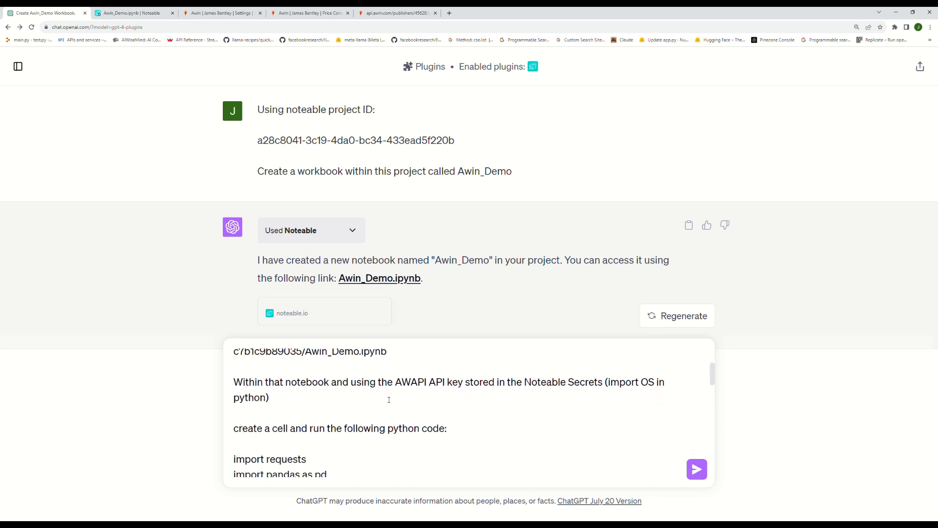
pyautogui.scroll(-1, 389, 400)
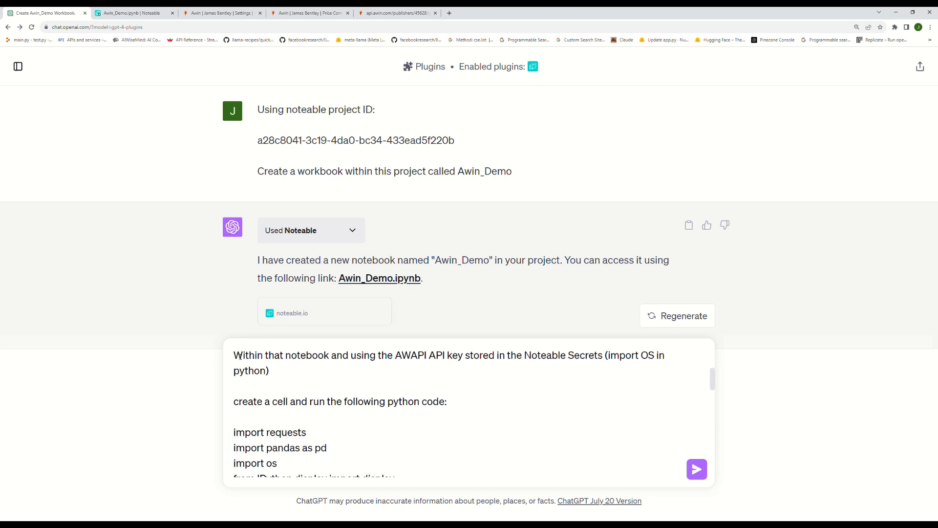
pyautogui.moveTo(240, 357); pyautogui.dragTo(282, 377)
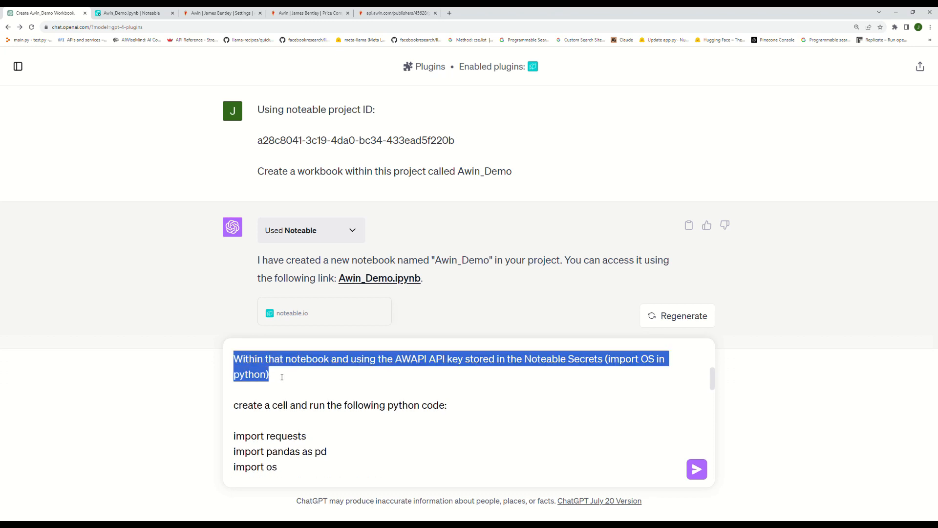
pyautogui.hotkey('ctrl', 'Tab')
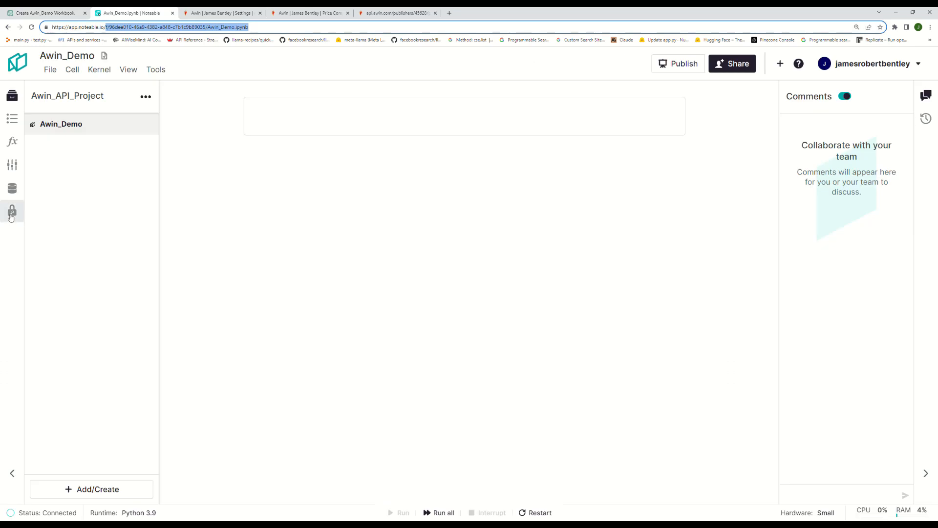
# Open the AWAPI secret for editing from the notebook's Secrets panel.
pyautogui.click(11, 216)
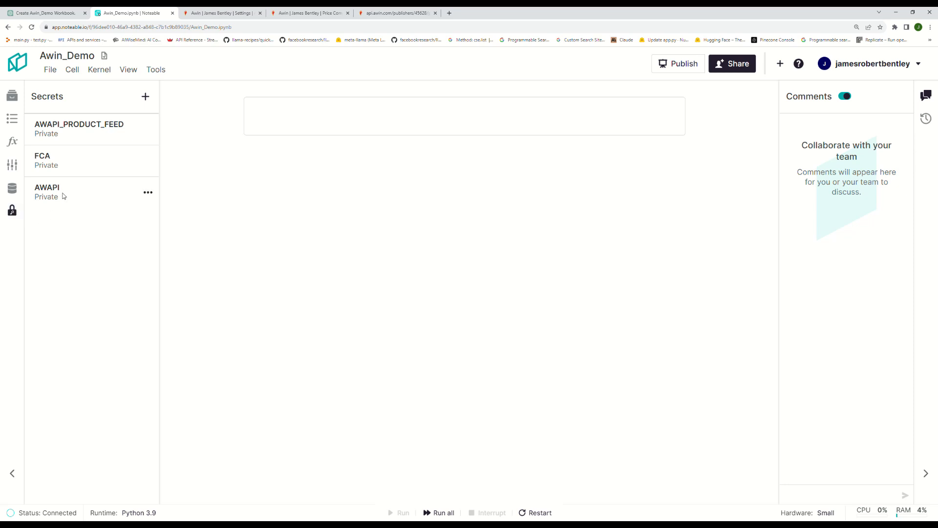
pyautogui.click(148, 193)
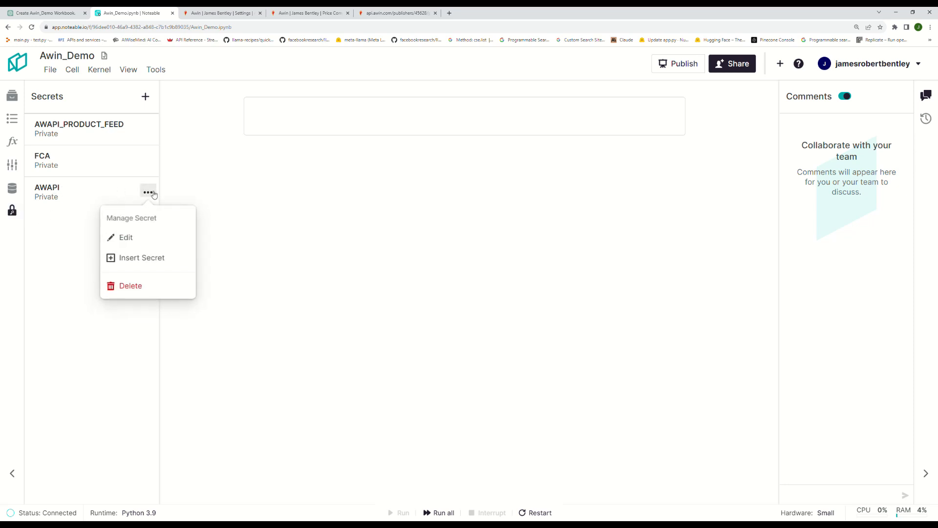
pyautogui.click(141, 238)
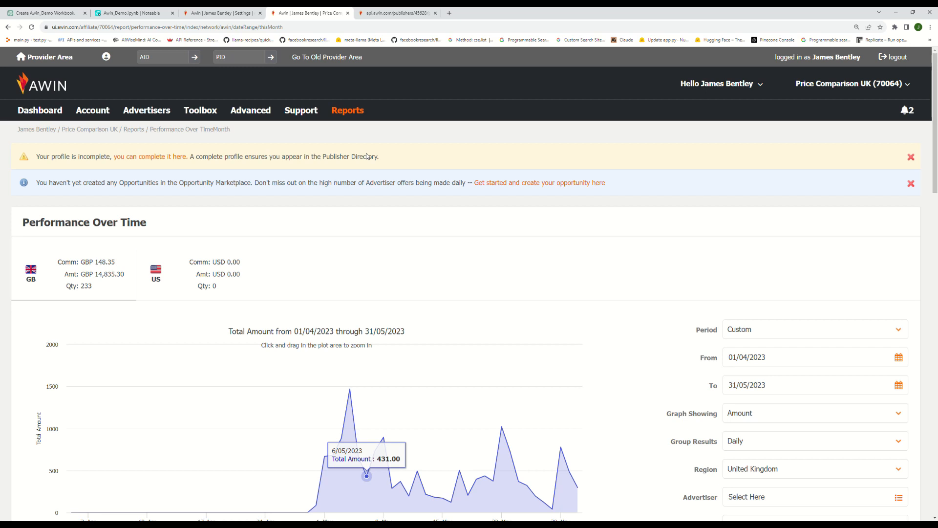
# Go to Awin's API Credentials page through the account menu.
pyautogui.click(760, 84)
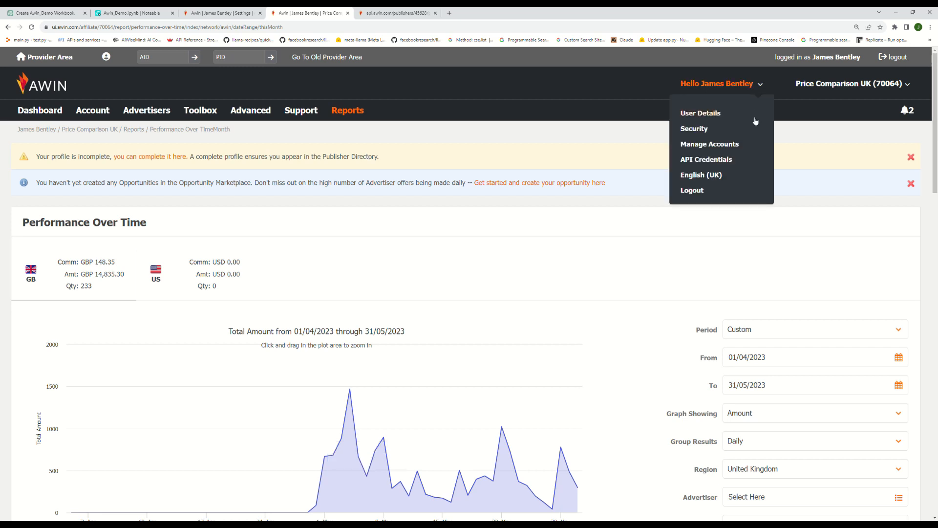
pyautogui.click(731, 159)
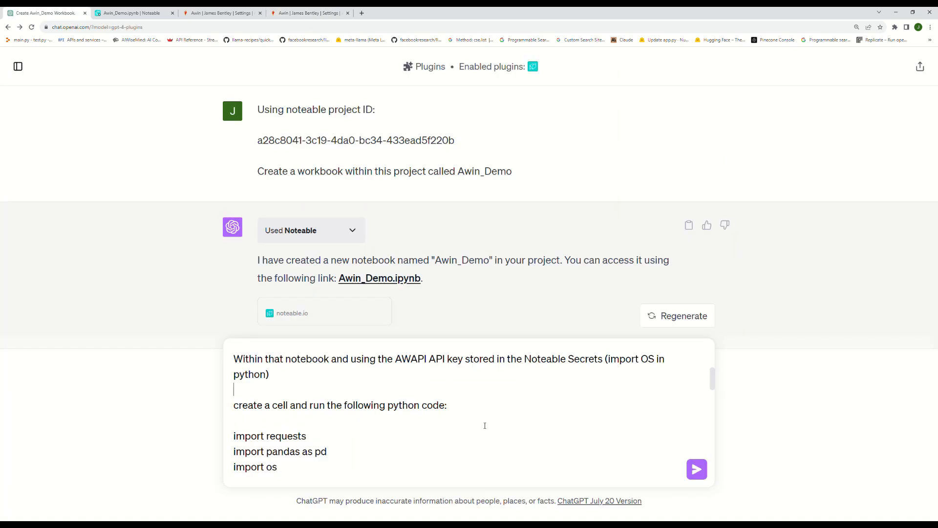
# Check the prompt's Step 4 line about saving the All Joined CSV, then send it.
pyautogui.scroll(-5, 484, 425)
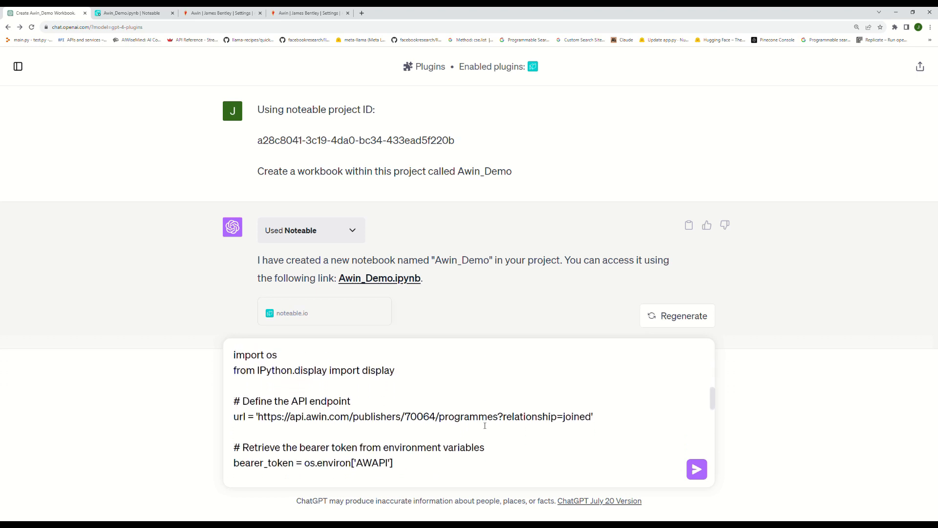
pyautogui.scroll(-5, 484, 425)
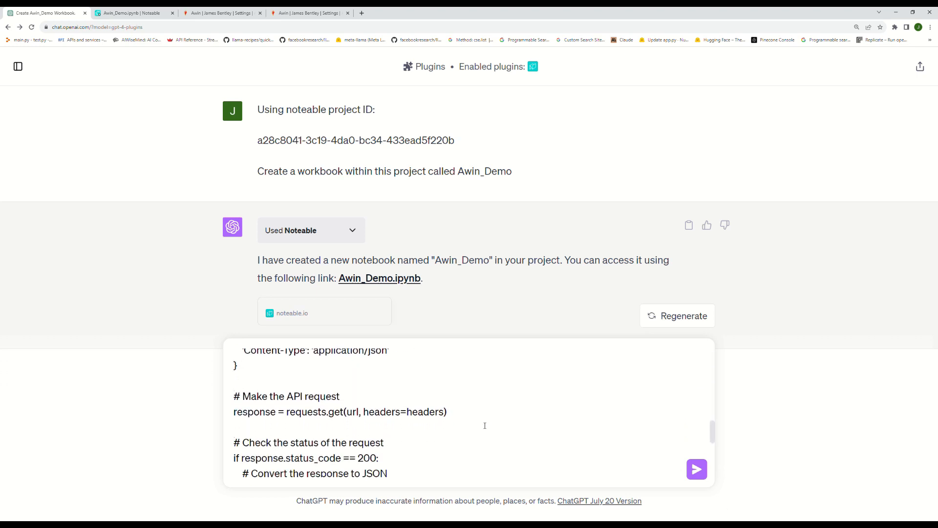
pyautogui.scroll(-3, 484, 425)
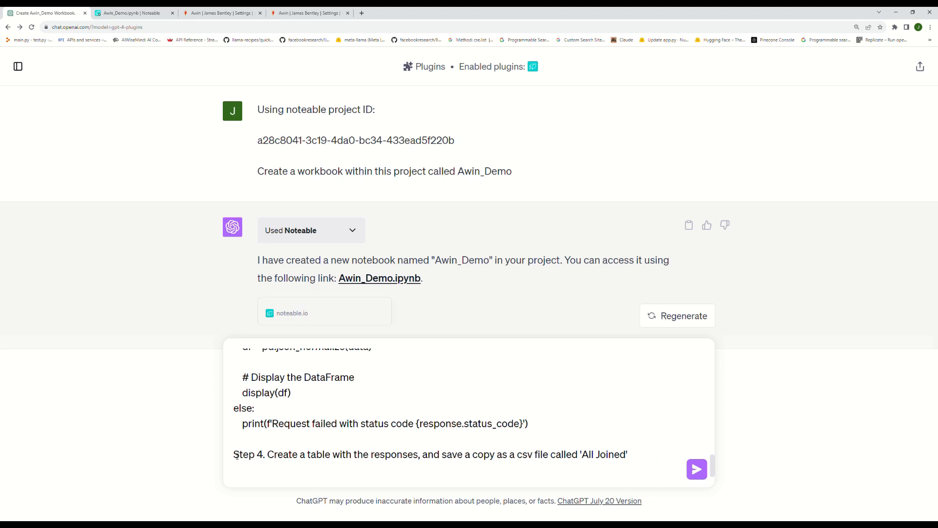
pyautogui.moveTo(233, 454); pyautogui.dragTo(629, 457)
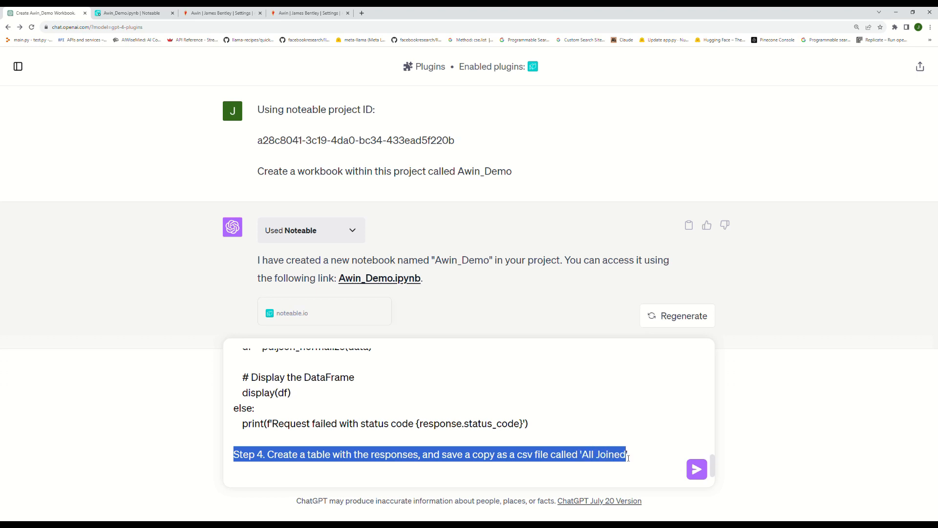
pyautogui.press('Return')
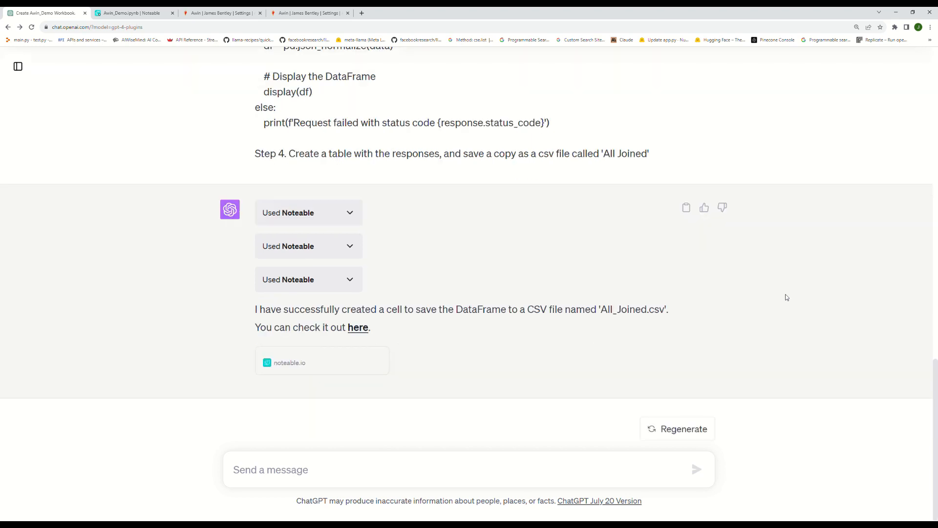
# Run the Awin API request cell in Awin_Demo and review its programme results.
pyautogui.click(127, 13)
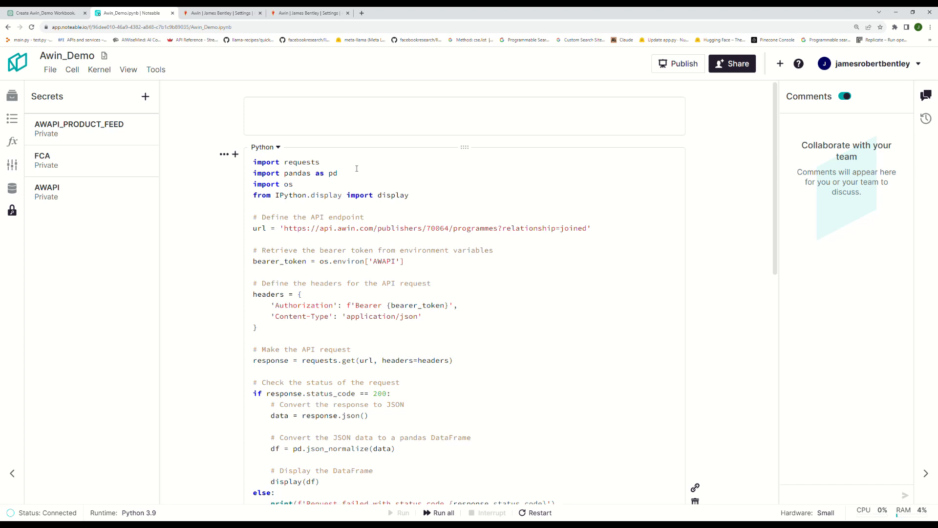
pyautogui.hotkey('shift', 'Return')
pyautogui.scroll(-2, 357, 171)
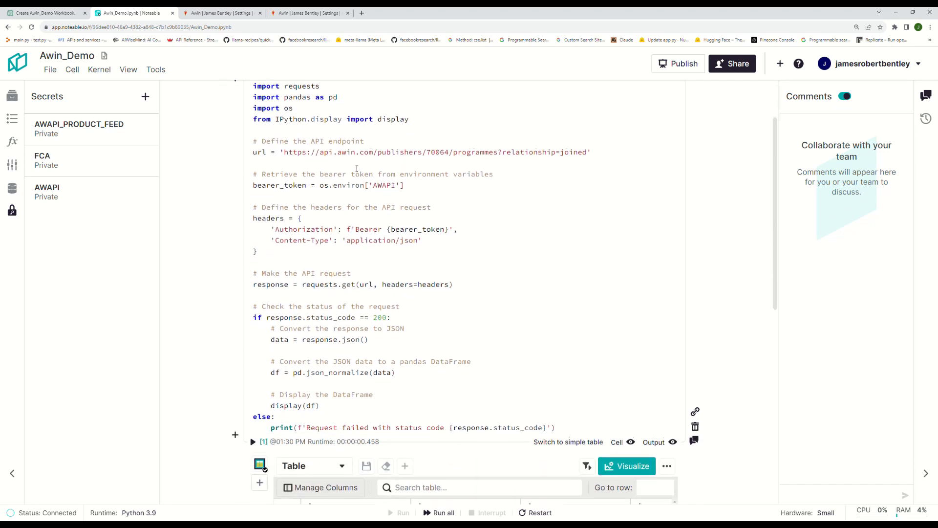
pyautogui.scroll(-5, 373, 255)
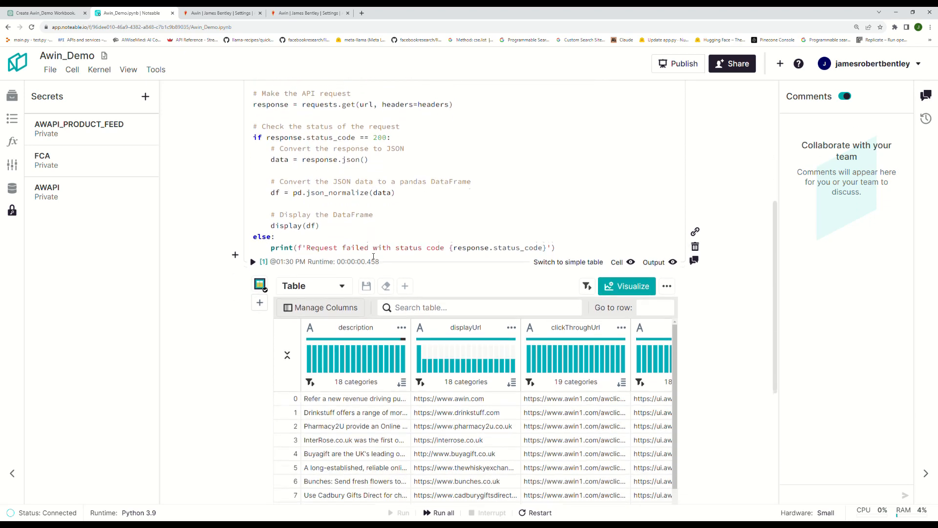
pyautogui.scroll(-1, 373, 255)
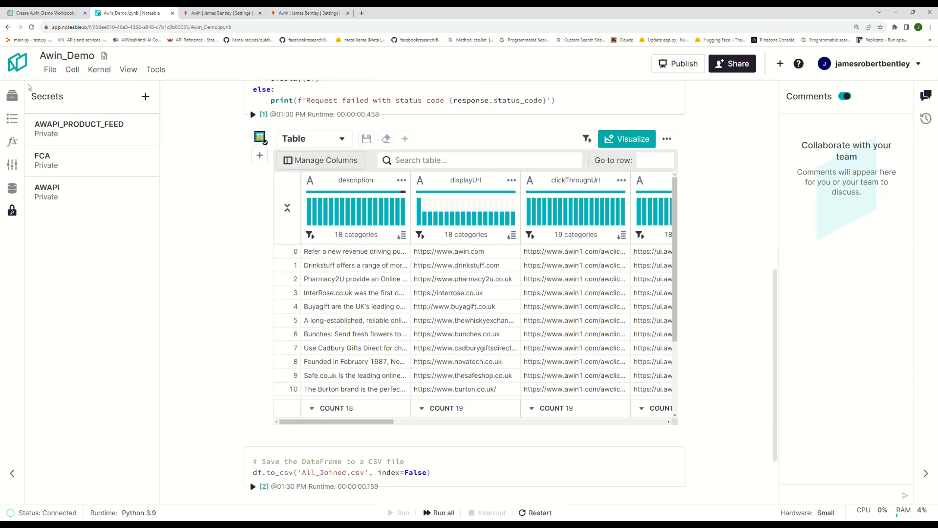
# Download All_Joined.csv from the Awin_API_Project file list.
pyautogui.click(8, 98)
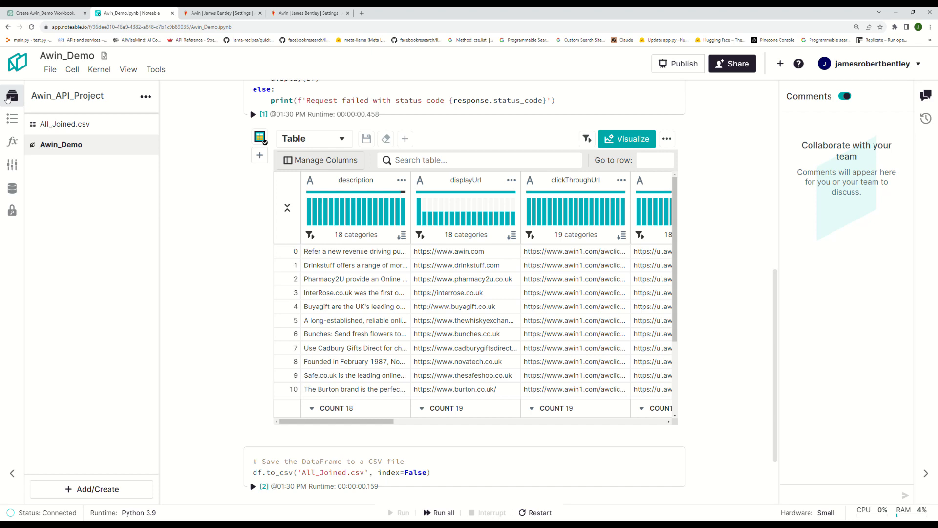
pyautogui.click(75, 125)
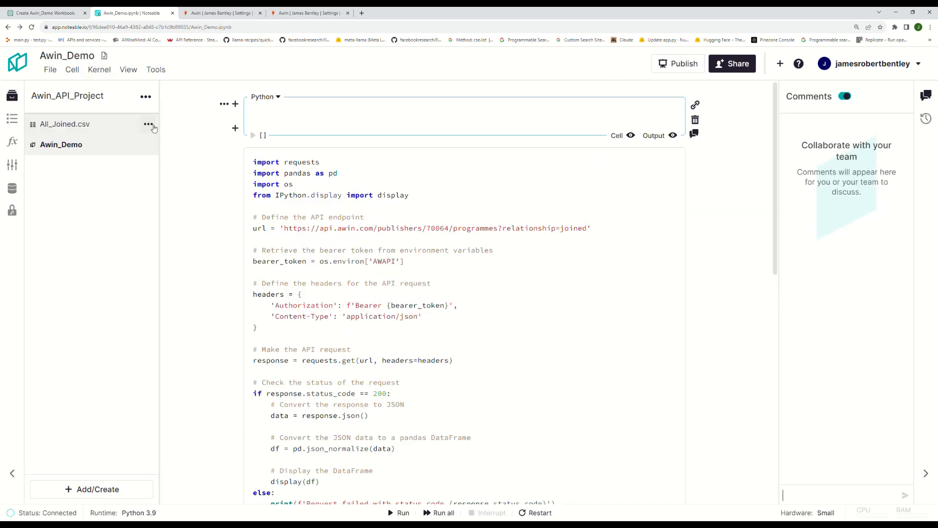
pyautogui.click(150, 126)
pyautogui.click(152, 221)
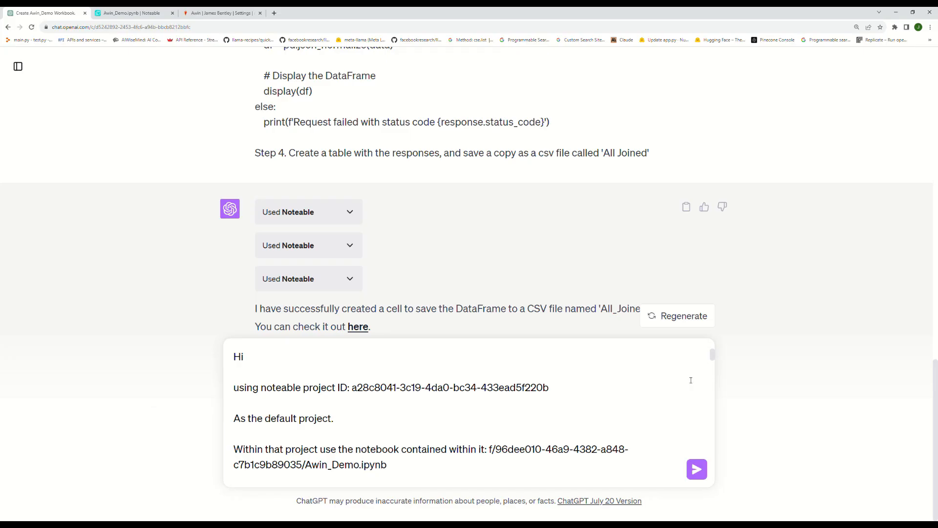
# Send the prompt for a rate-limited script saving each May 2023 day to MayDailyPerformance.csv.
pyautogui.scroll(-3, 691, 381)
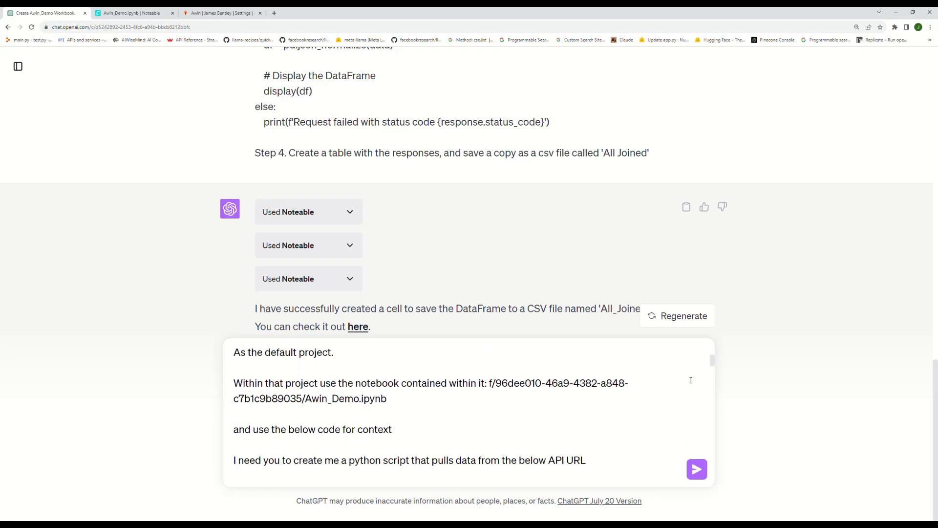
pyautogui.scroll(-2, 691, 380)
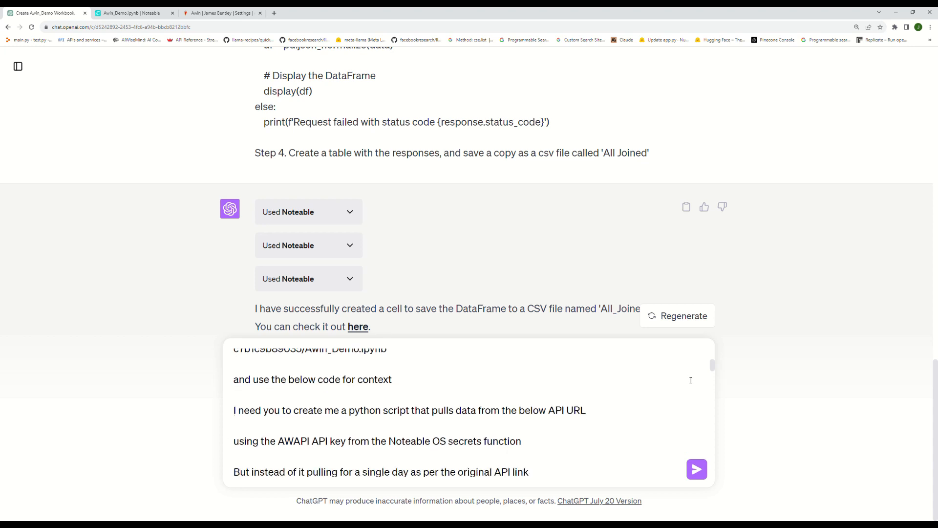
pyautogui.scroll(-2, 691, 380)
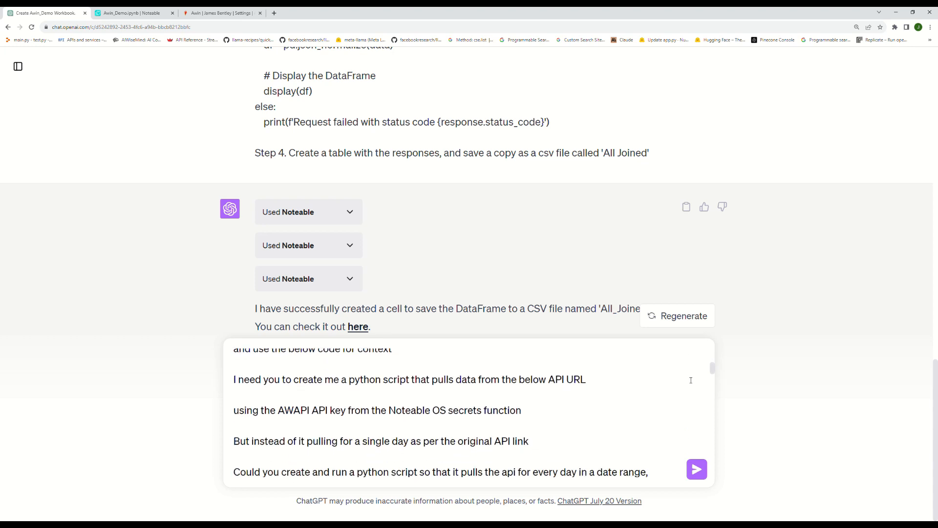
pyautogui.scroll(-3, 691, 380)
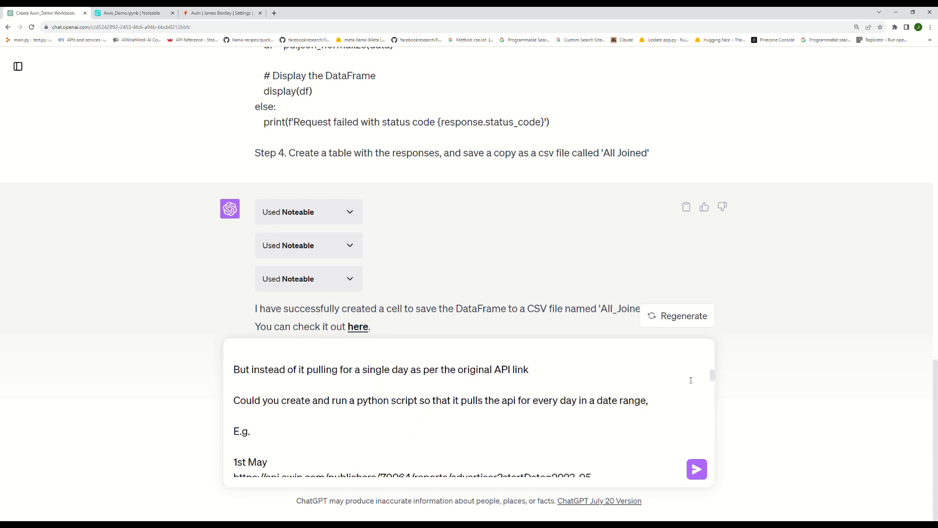
pyautogui.scroll(-2, 691, 380)
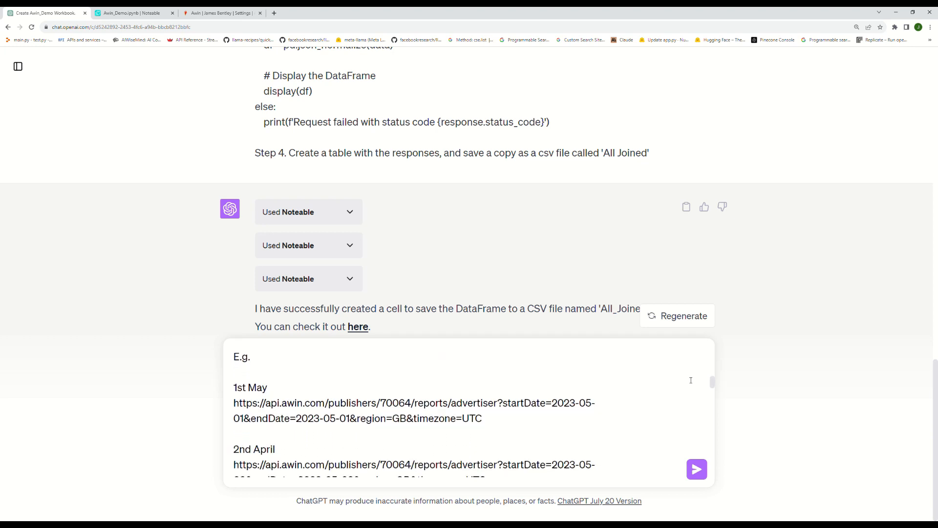
pyautogui.scroll(-2, 691, 380)
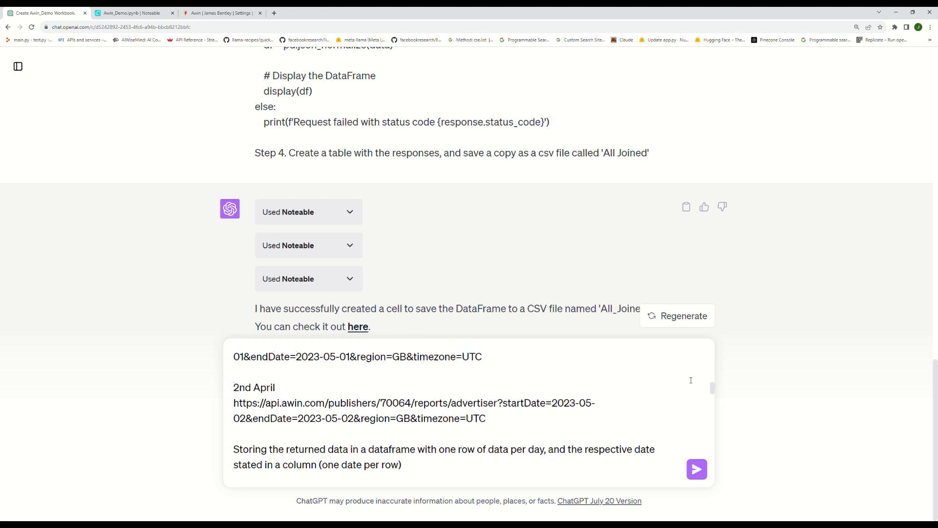
pyautogui.scroll(-3, 691, 380)
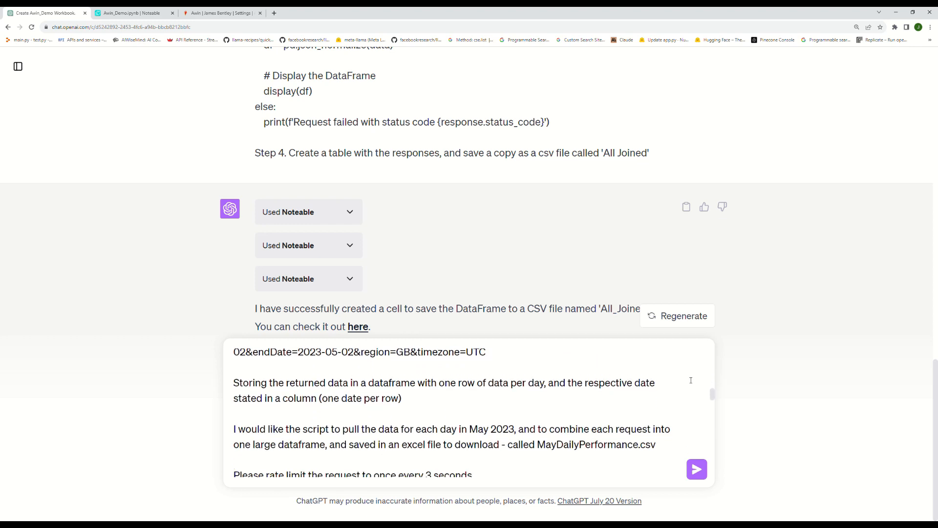
pyautogui.scroll(-1, 691, 380)
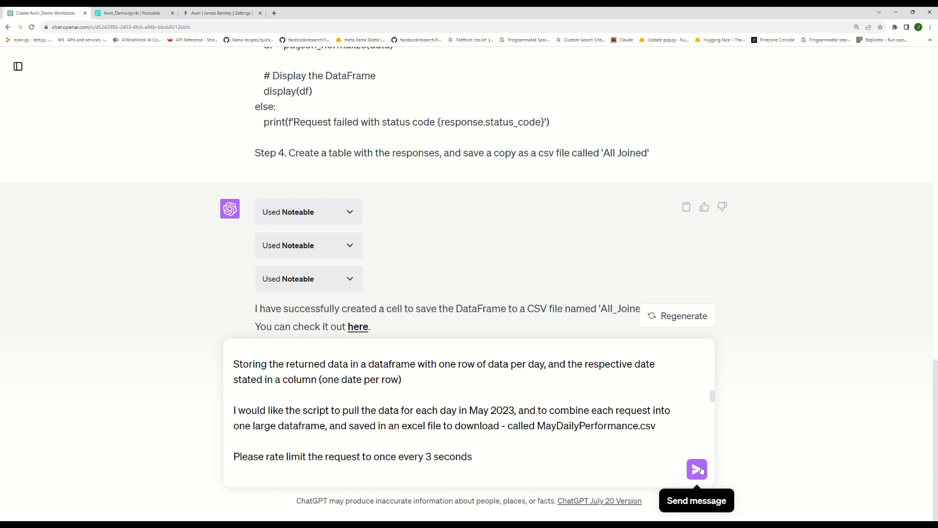
pyautogui.click(701, 470)
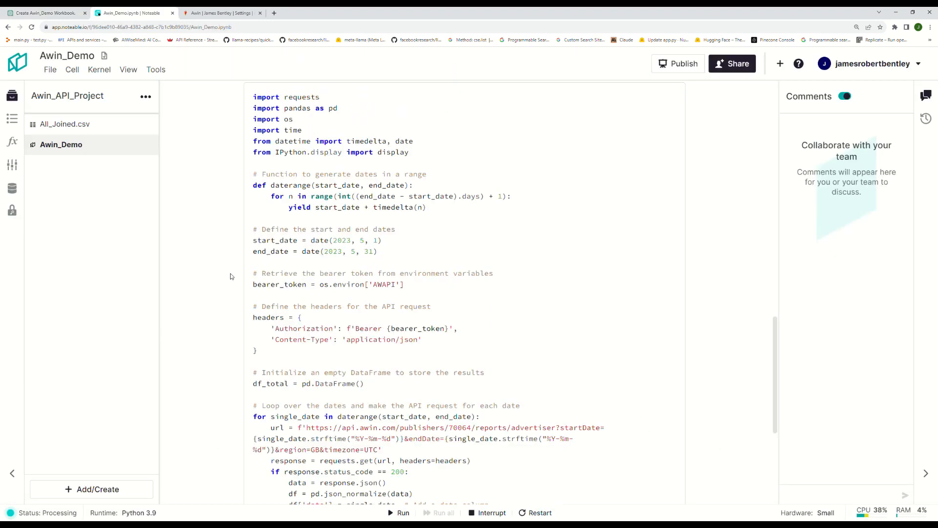
# Scroll through the May 2023 daily results table, then download MayDailyPerformance.csv from the sidebar.
pyautogui.scroll(-1, 231, 277)
pyautogui.scroll(-4, 231, 277)
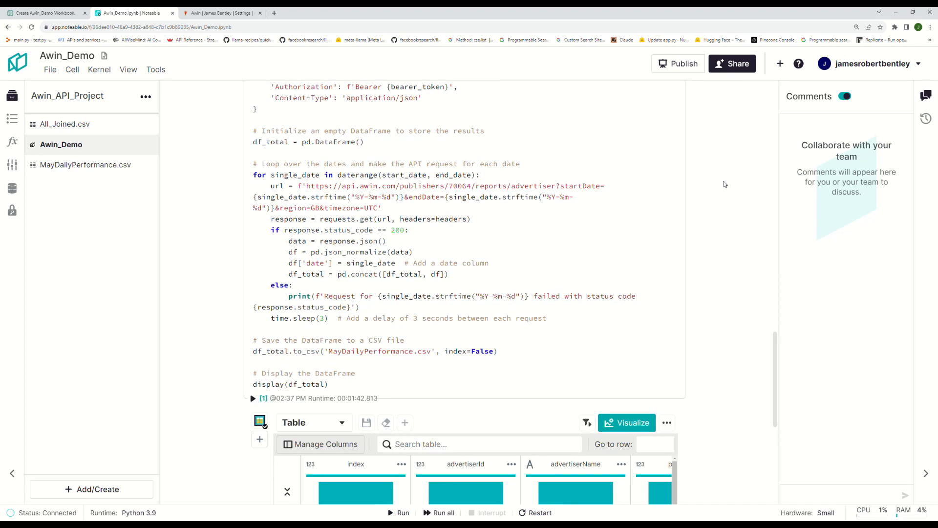
pyautogui.scroll(-4, 724, 185)
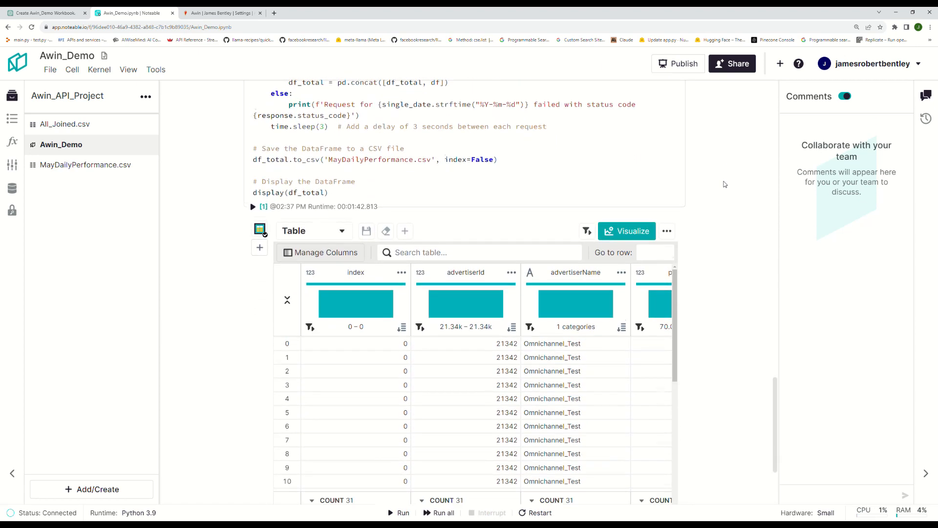
pyautogui.scroll(-1, 725, 184)
pyautogui.click(116, 170)
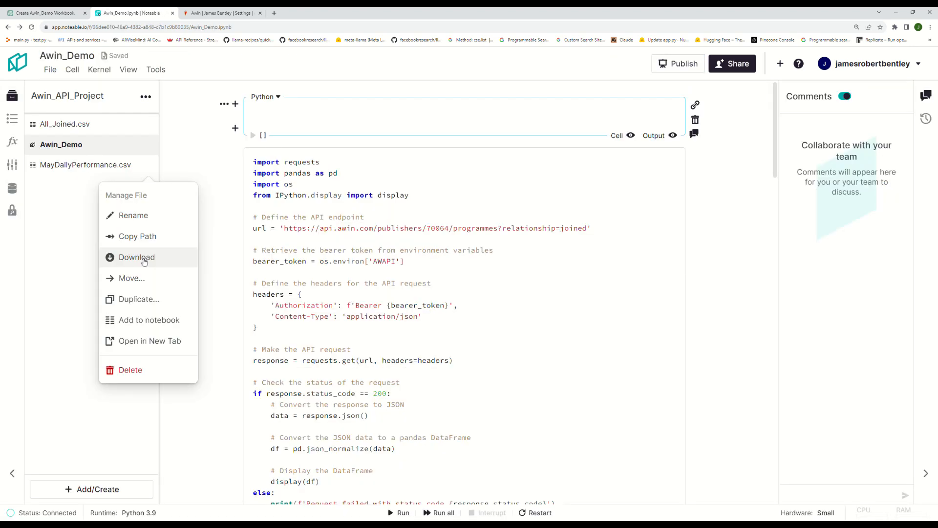
pyautogui.click(144, 262)
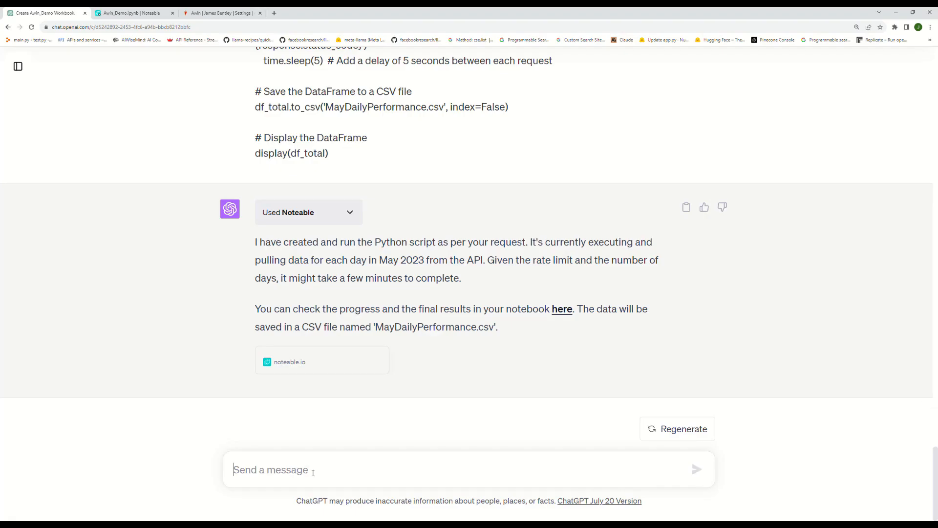
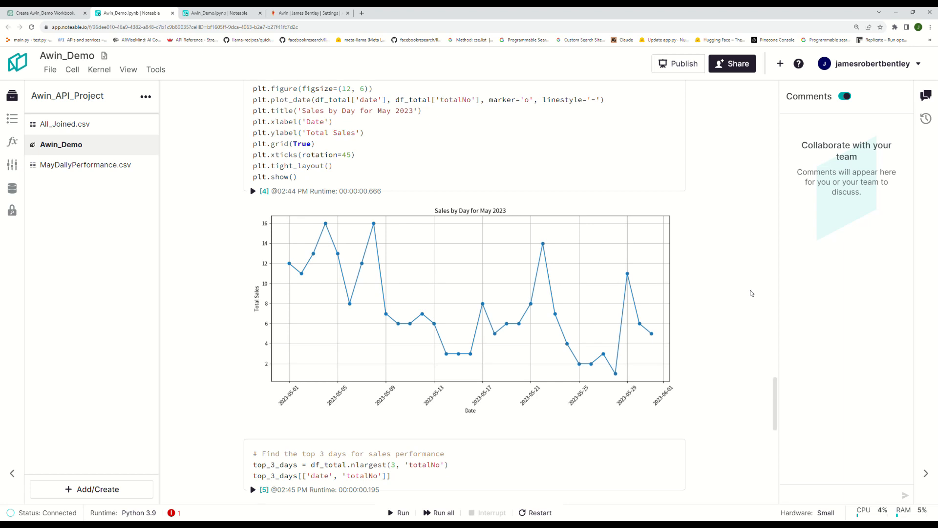
# Paste the prompt asking for a chart of total sales and total value by day.
pyautogui.scroll(-2, 752, 294)
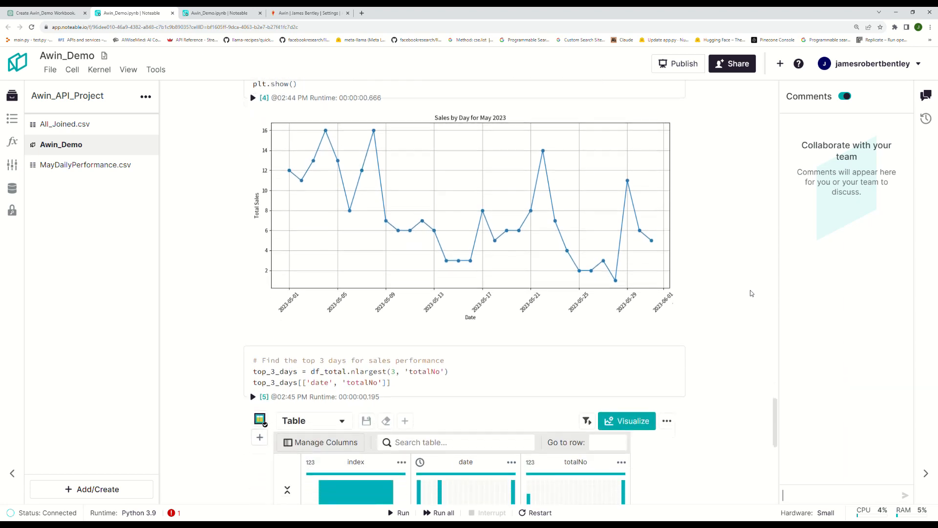
pyautogui.scroll(-8, 751, 293)
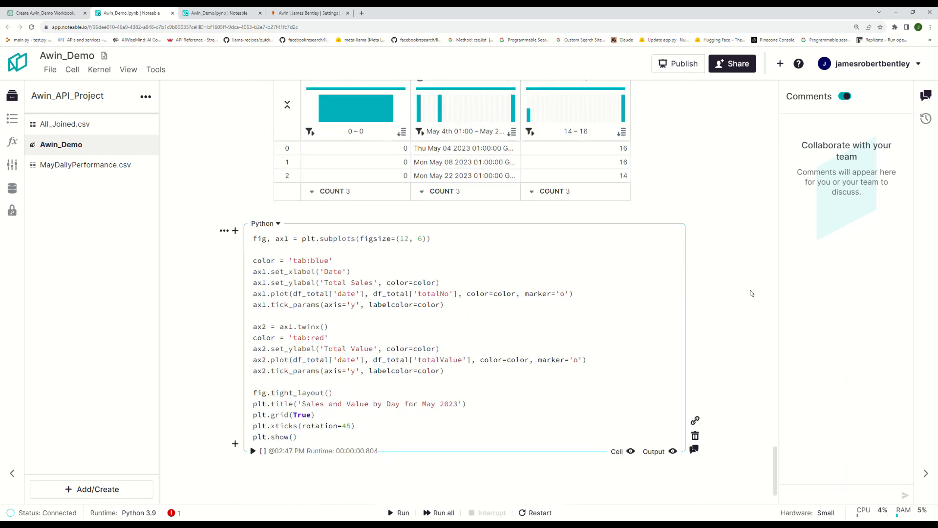
pyautogui.scroll(-1, 752, 294)
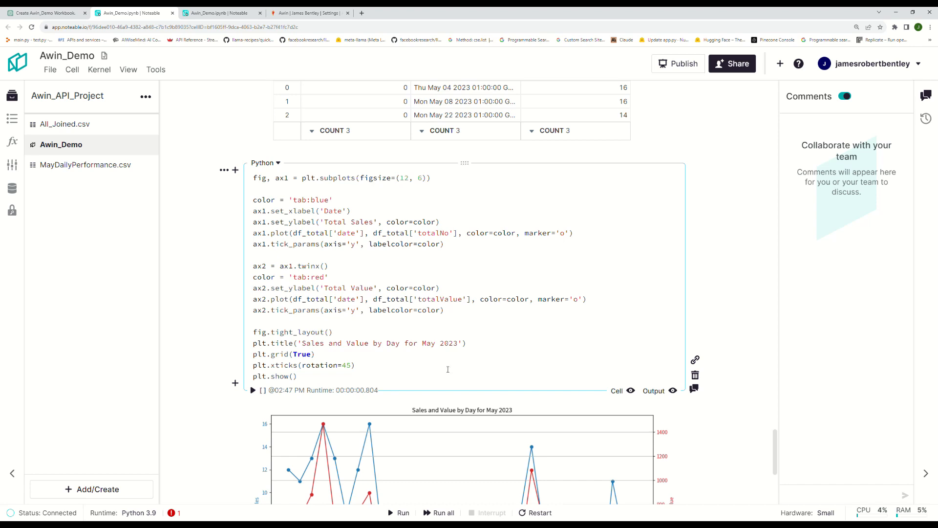
pyautogui.scroll(-2, 447, 369)
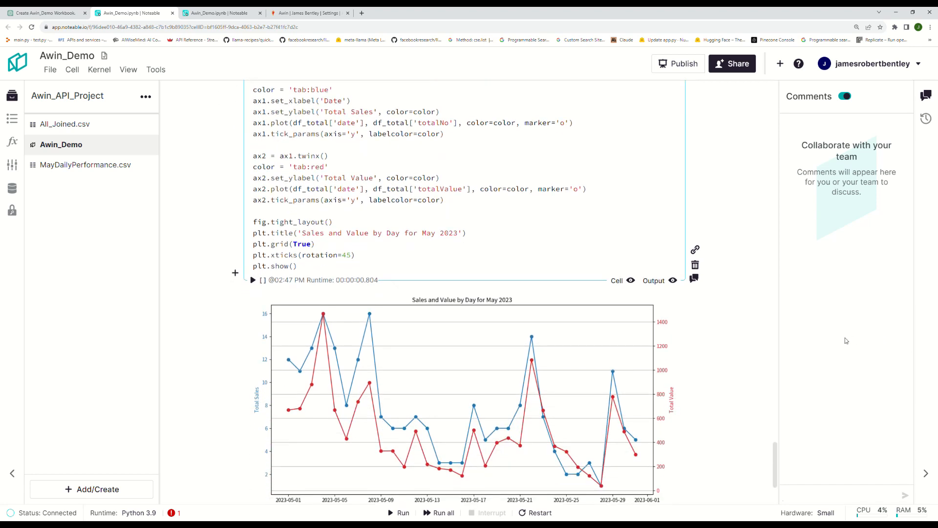
pyautogui.scroll(-2, 726, 364)
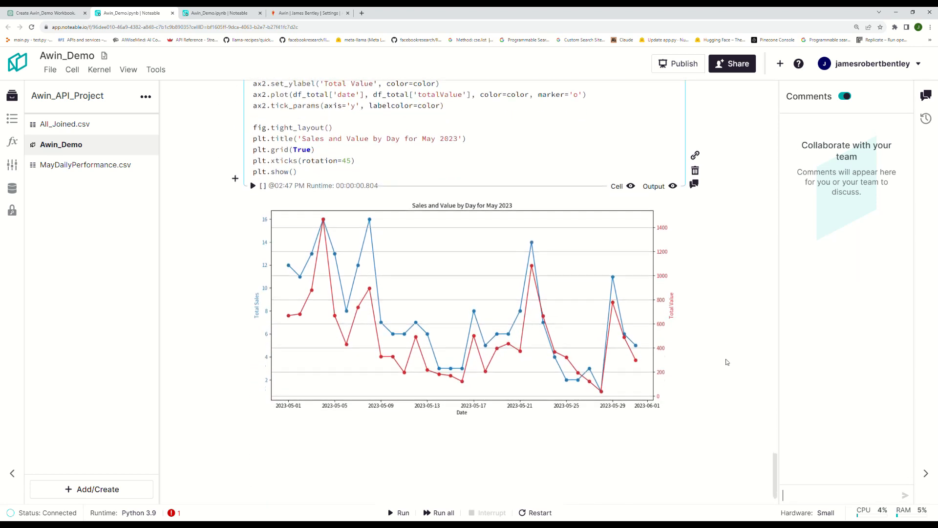
pyautogui.scroll(-1, 726, 362)
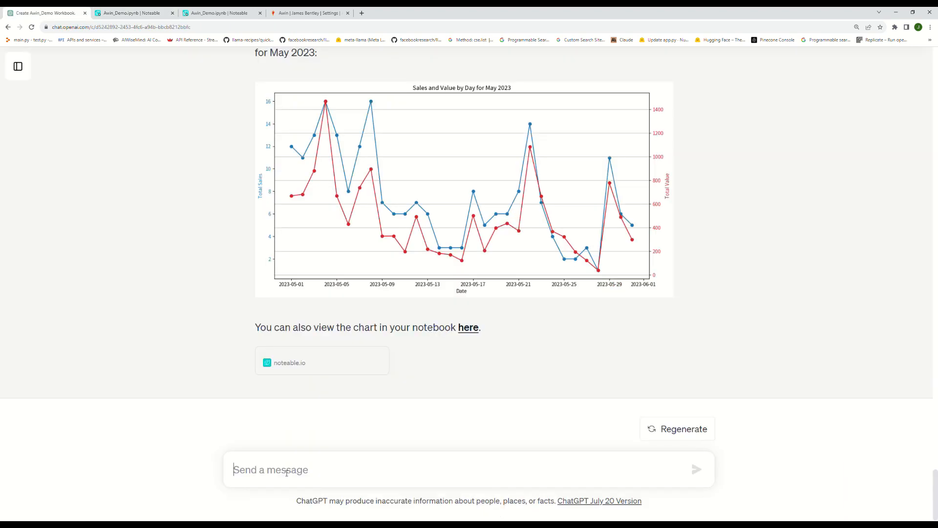
# Paste and send the request for a Top 5 Days for Total Commission bar chart.
pyautogui.write('please can you produce me a bar chart showing my top five days for totalcommission earned with a separate bar for each day.')
pyautogui.click(697, 469)
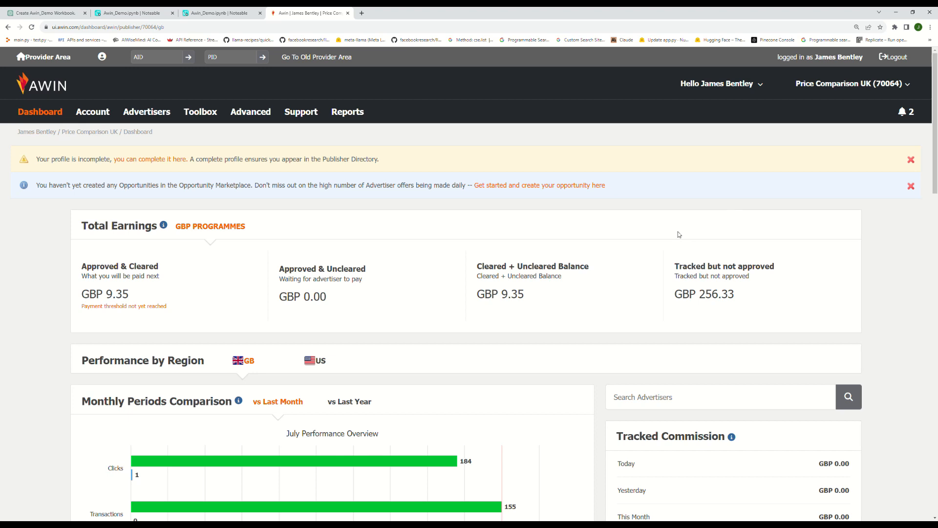
# Open Toolbox > Create-a-Feed and tick Foyles for books as the feed's advertiser.
pyautogui.moveTo(210, 112)
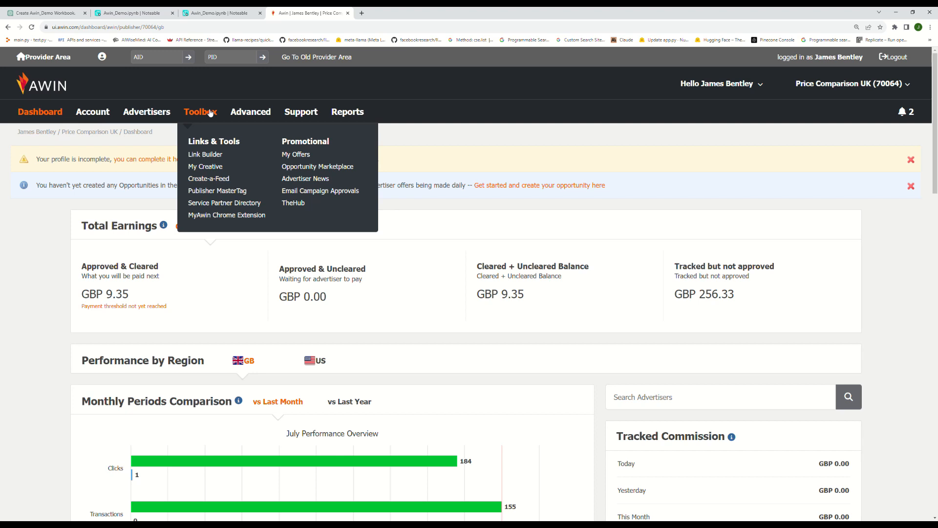
pyautogui.click(205, 179)
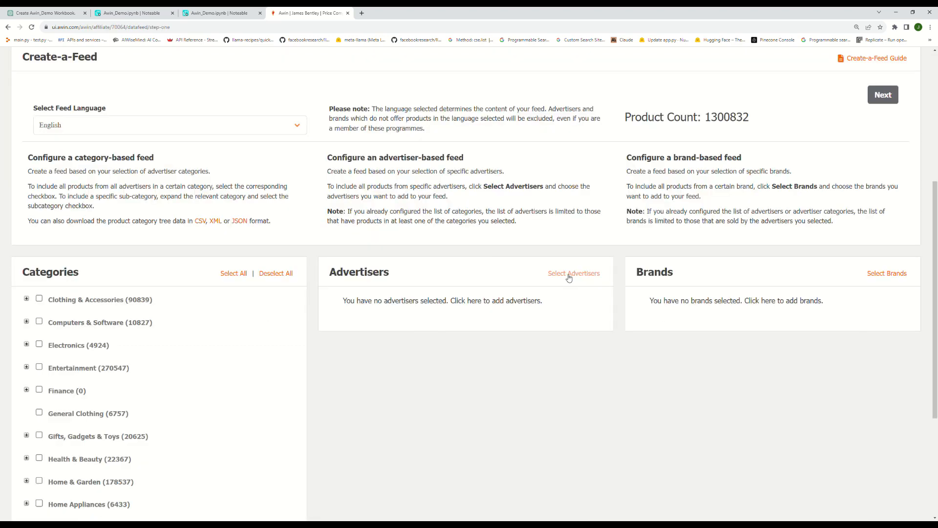
pyautogui.click(569, 277)
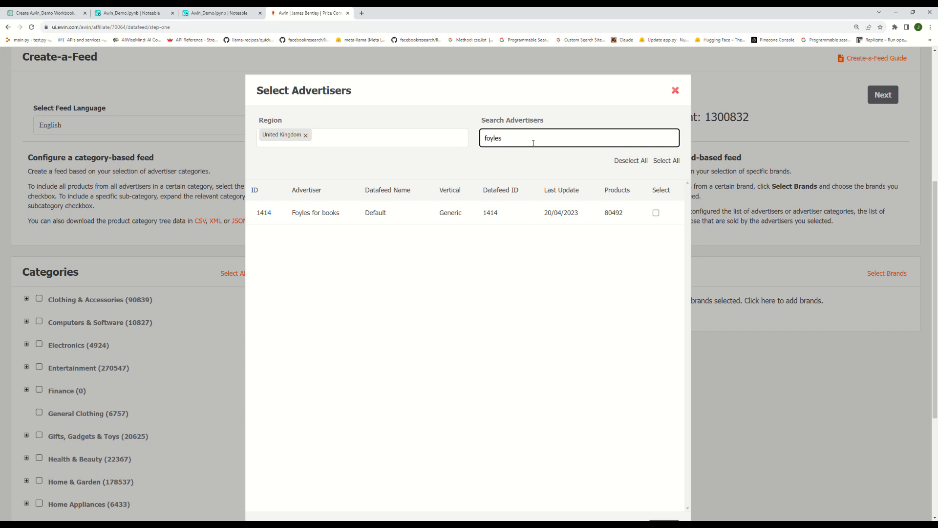
pyautogui.click(656, 212)
pyautogui.scroll(-2, 635, 318)
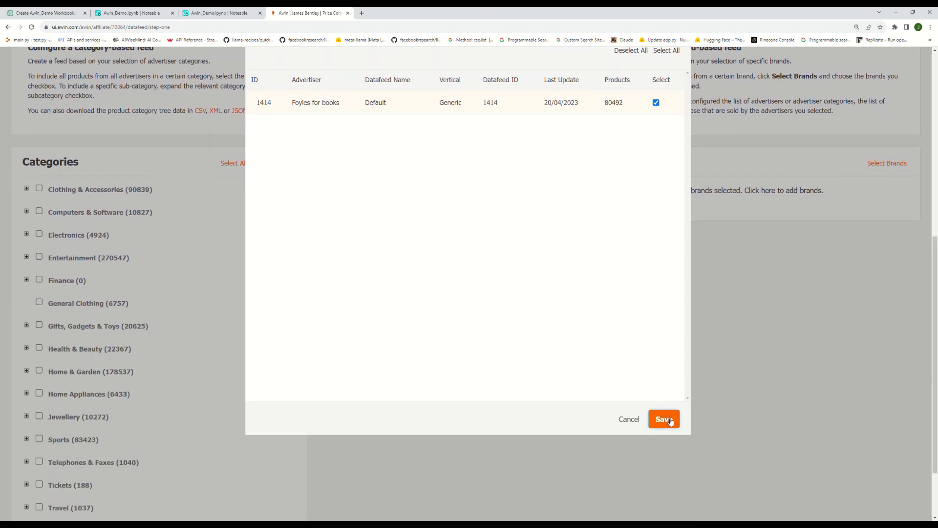
# Save Foyles for books and scroll down to Datafeed Properties with Default and Recommended columns.
pyautogui.click(671, 421)
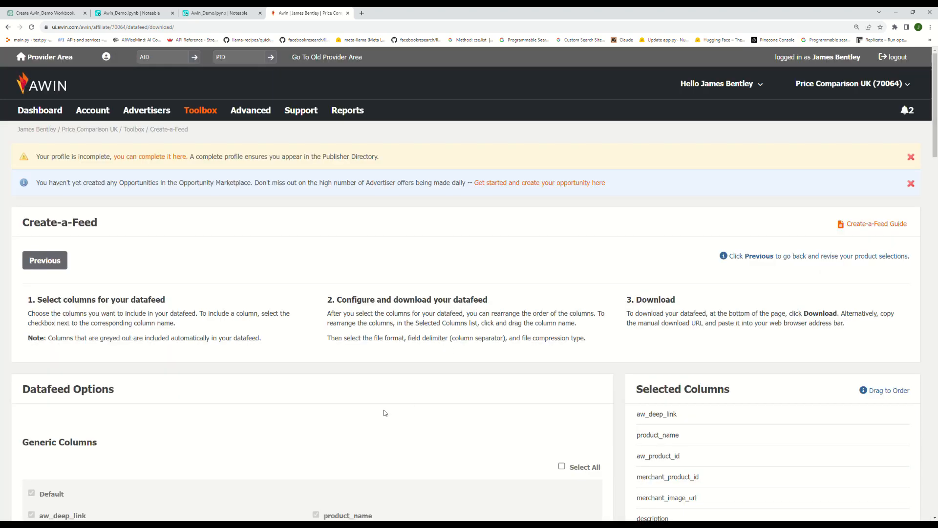
pyautogui.scroll(-5, 384, 413)
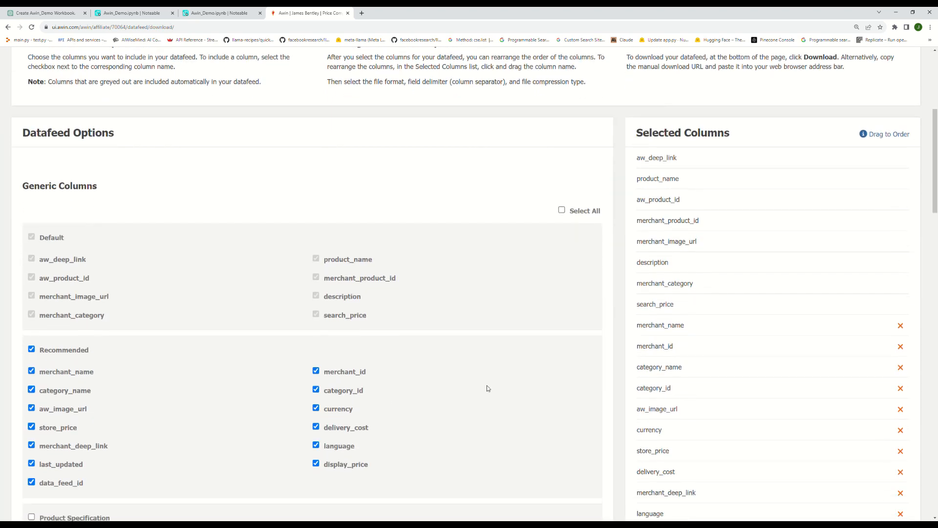
pyautogui.scroll(-2, 487, 388)
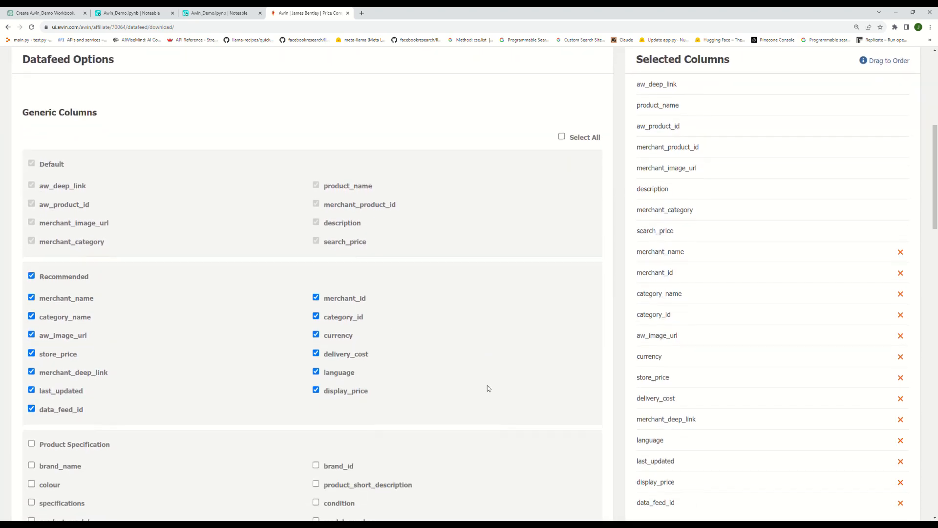
pyautogui.scroll(-5, 488, 388)
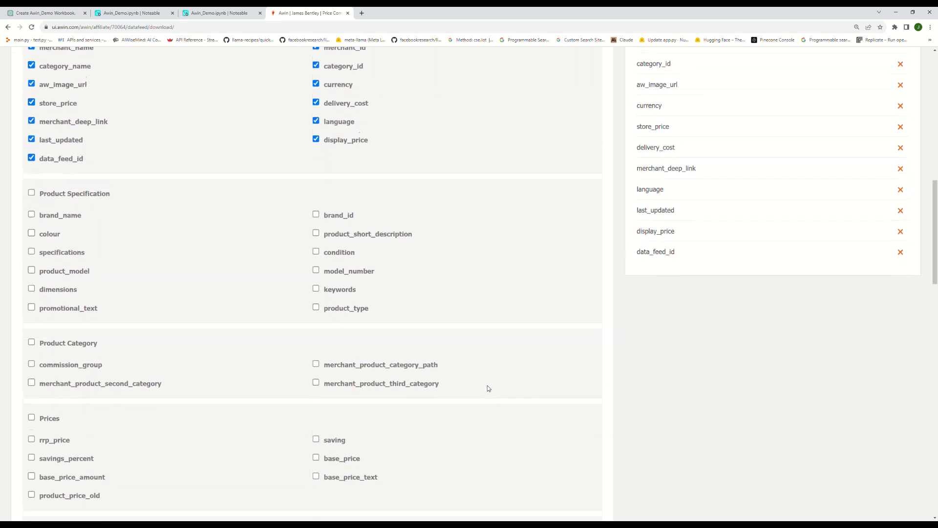
pyautogui.scroll(-5, 488, 389)
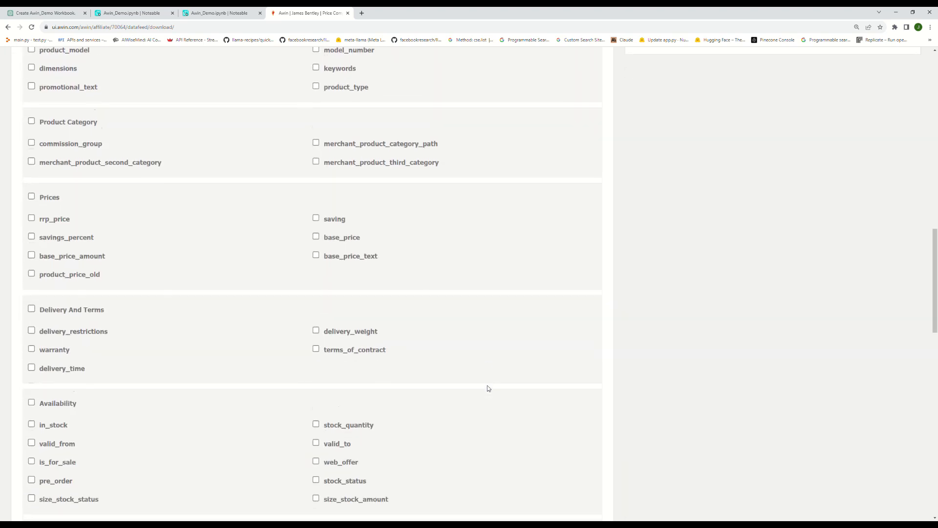
pyautogui.scroll(-7, 487, 388)
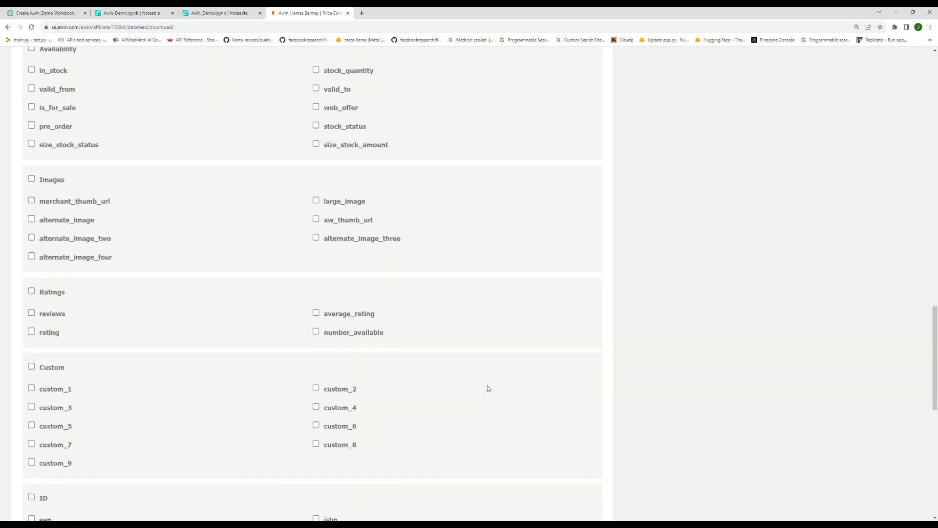
pyautogui.scroll(-6, 488, 388)
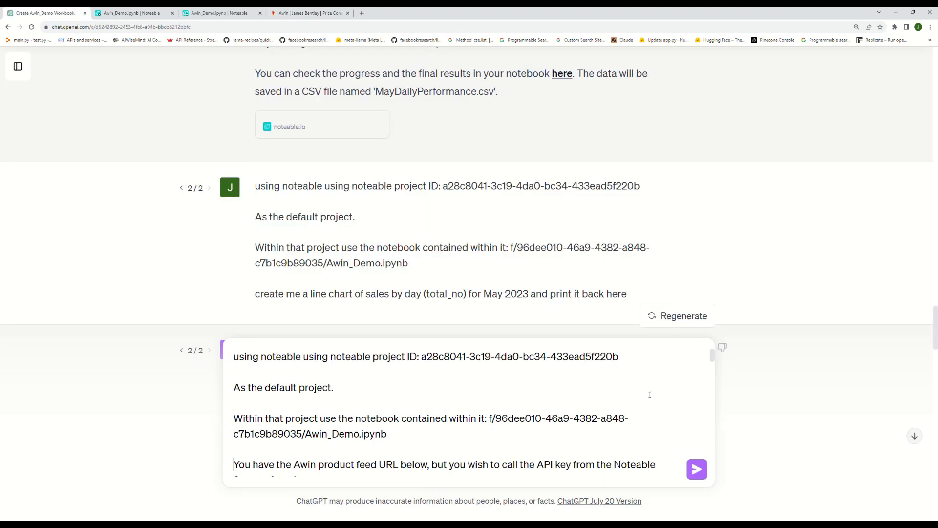
# Send the feed-URL prompt to save AwinProductFeed.csv, then ask for its column headers.
pyautogui.scroll(-10, 650, 394)
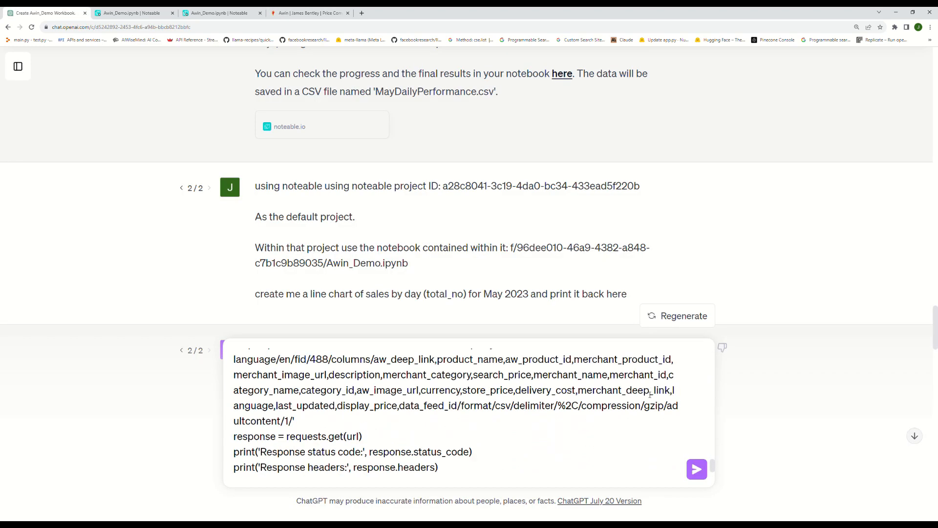
pyautogui.scroll(-2, 650, 394)
pyautogui.click(696, 469)
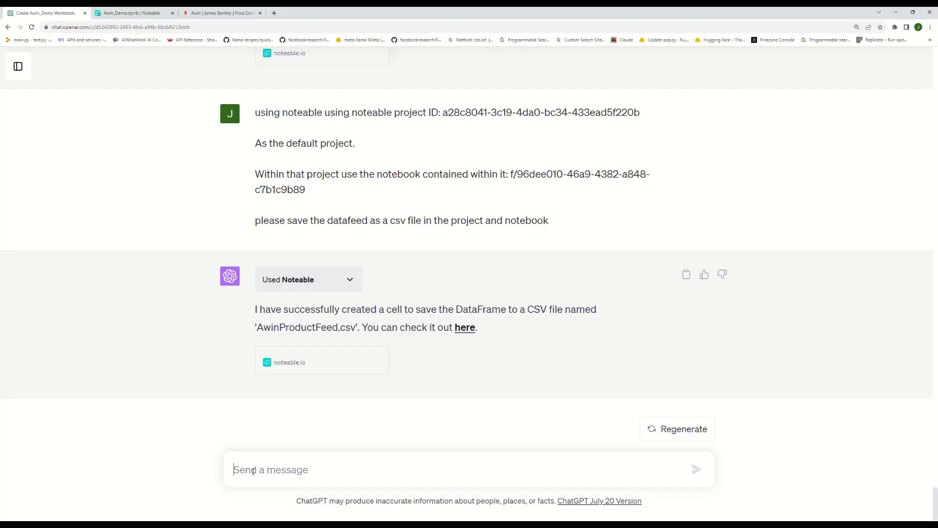
pyautogui.write('Please analyse the column headers of the Awin product feed dataframe and tell me what they are?')
pyautogui.click(705, 471)
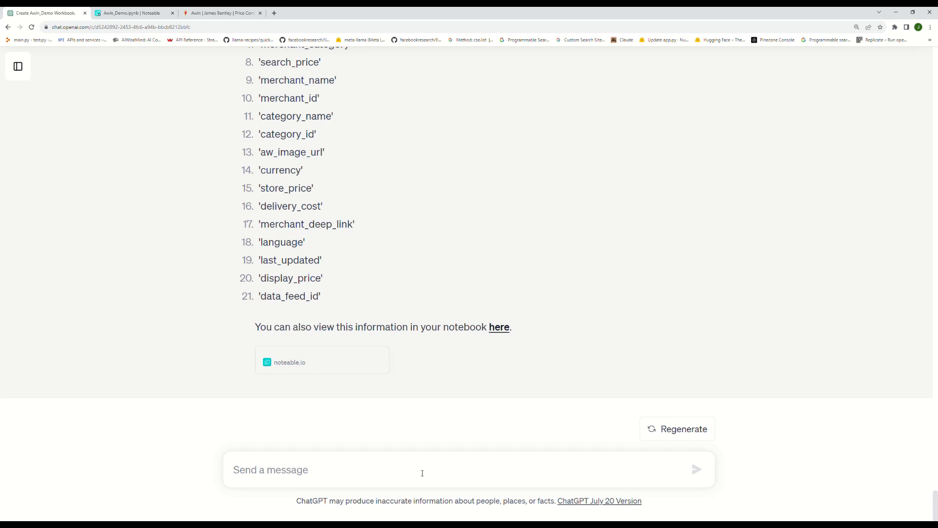
# Paste 'Name me some famous books by charles dickens' into the message box.
pyautogui.write('Name me some famous books by charles dickens')
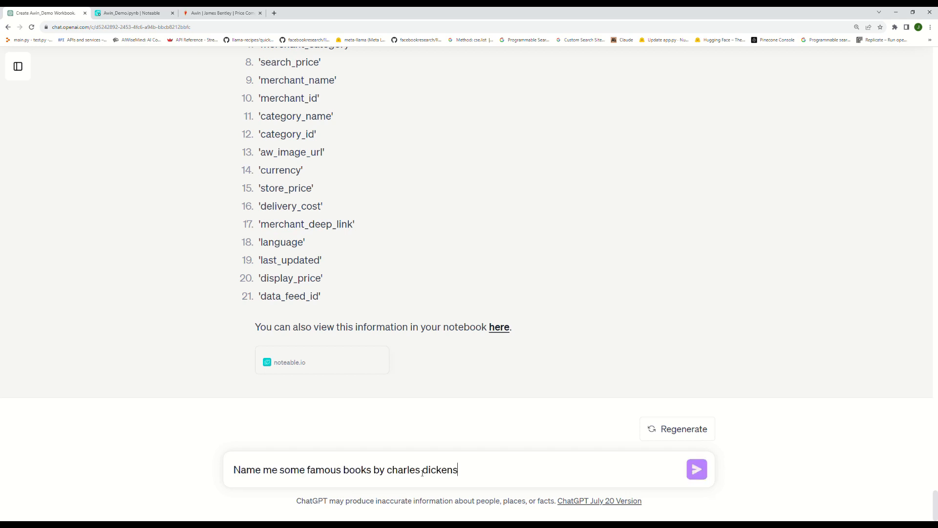
# Send the Dickens question and open Great Expectations' aw_deep_link from the reply.
pyautogui.click(701, 471)
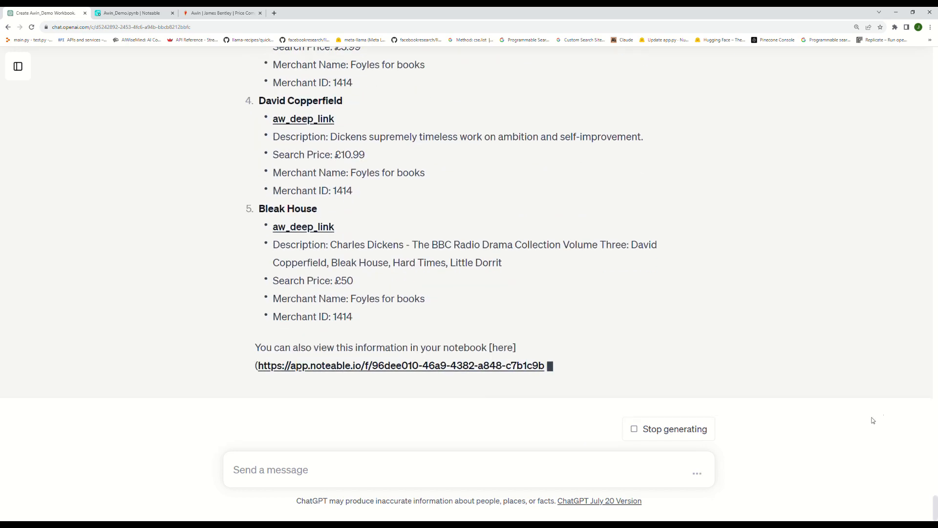
pyautogui.scroll(10, 775, 383)
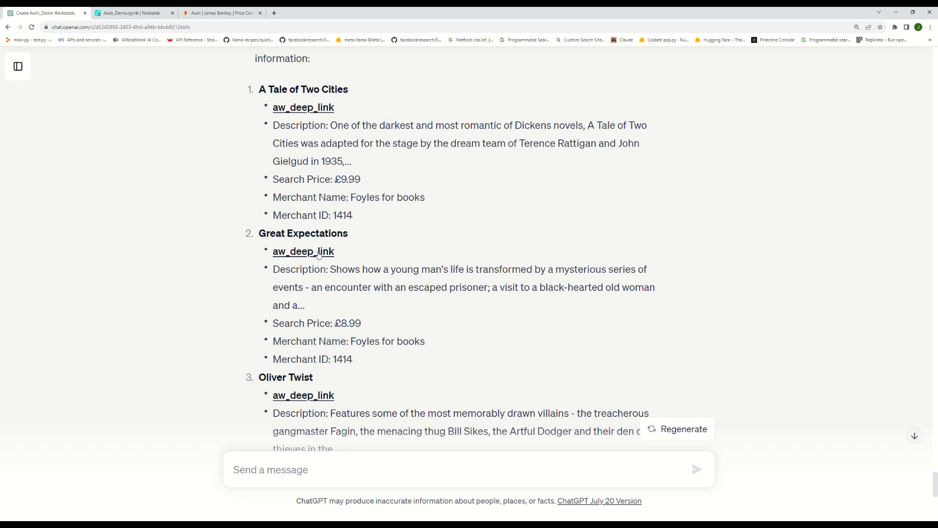
pyautogui.click(317, 251)
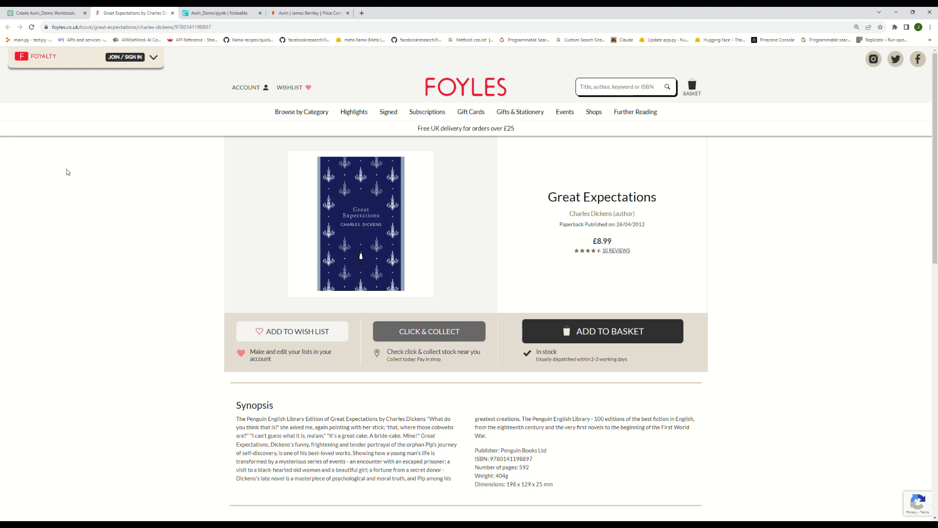
# Close the £8.99 Great Expectations Foyles page to return to ChatGPT.
pyautogui.hotkey('ctrl', 'w')
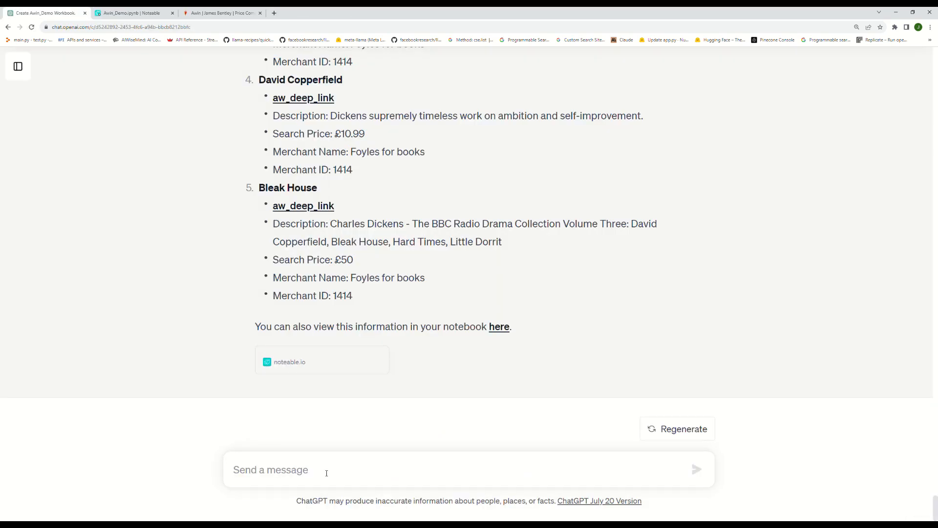
# Request a quirky tweet with price and link per Dickens book, then follow the Great Expectations link.
pyautogui.write('please write me a quirky tweet for each book, including the name of the book, the price and the AW deeplink')
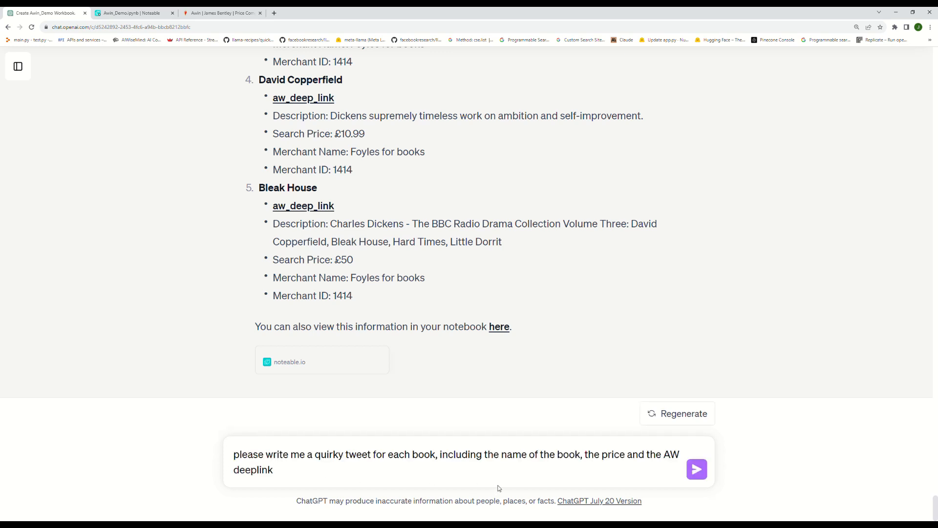
pyautogui.click(698, 473)
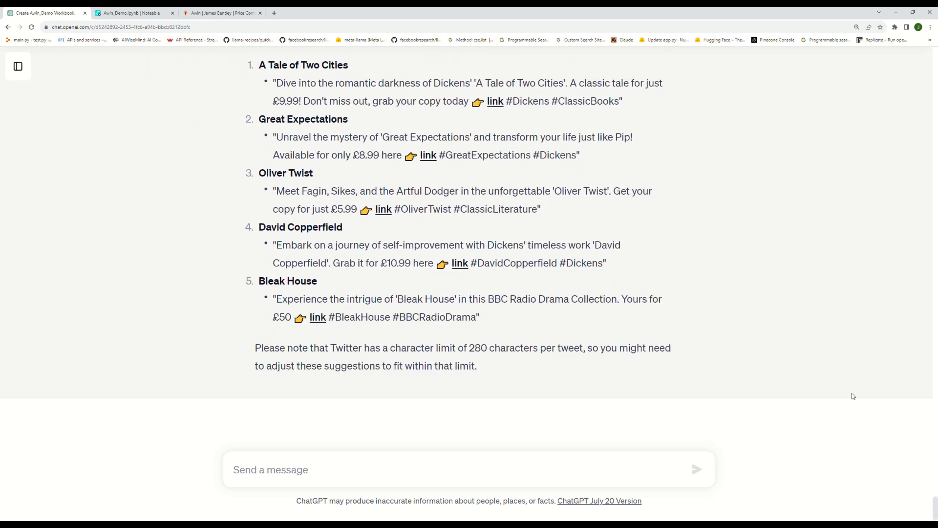
pyautogui.scroll(2, 764, 366)
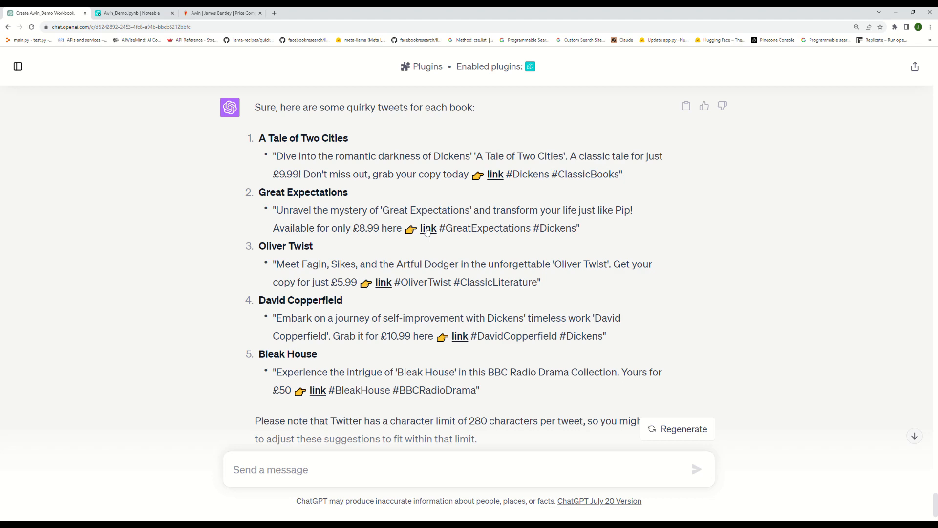
pyautogui.click(428, 229)
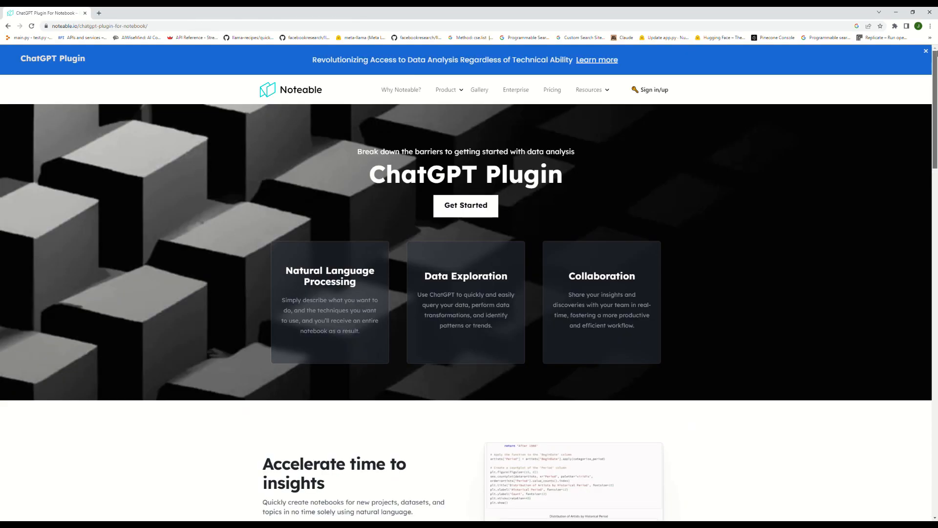
# Scroll down the noteable.io ChatGPT Plugin page to read through its features.
pyautogui.moveTo(936, 61); pyautogui.dragTo(935, 257)
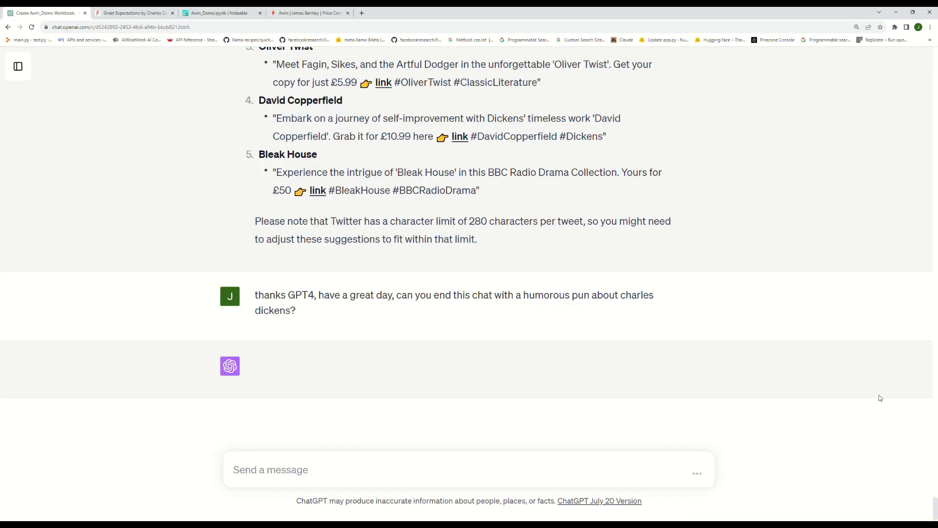